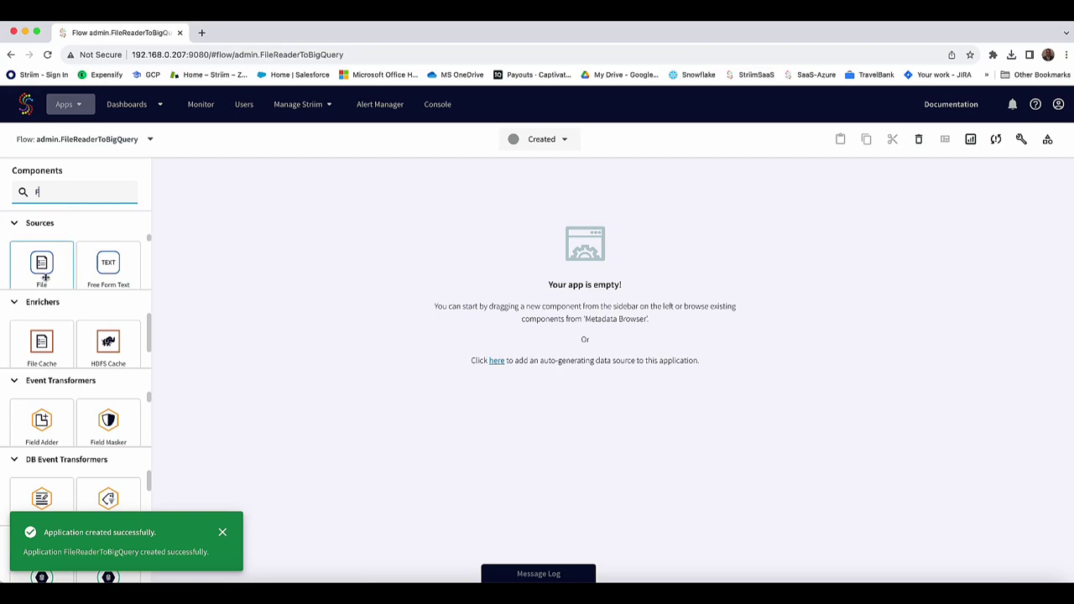
Add a File source to the empty flow and name it FileToBQ_SRC
left_click_drag(40, 262, 508, 249)
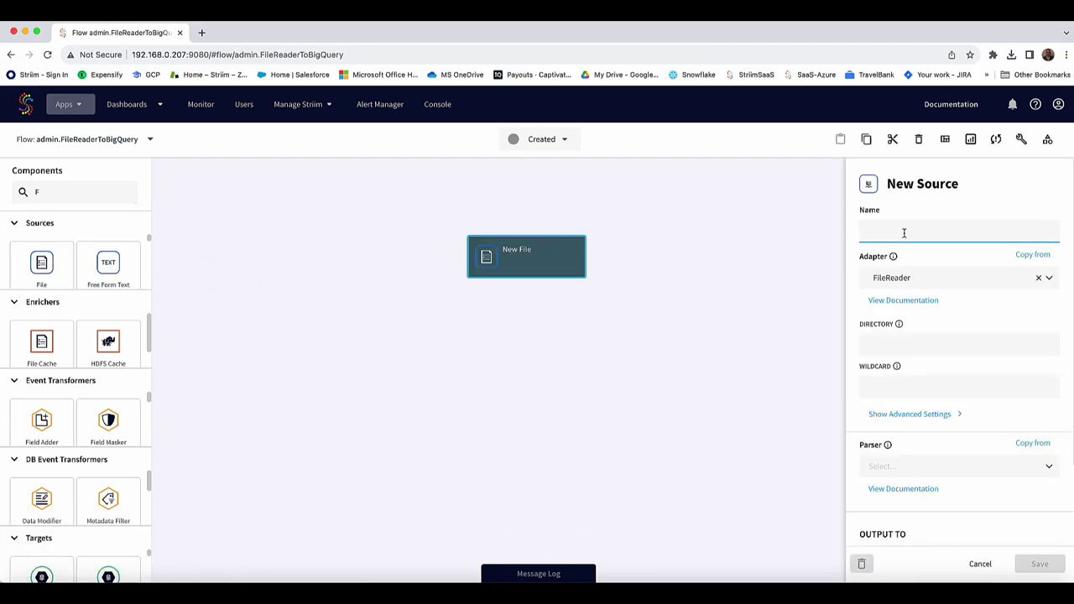
type("FiletoBQ_SRC")
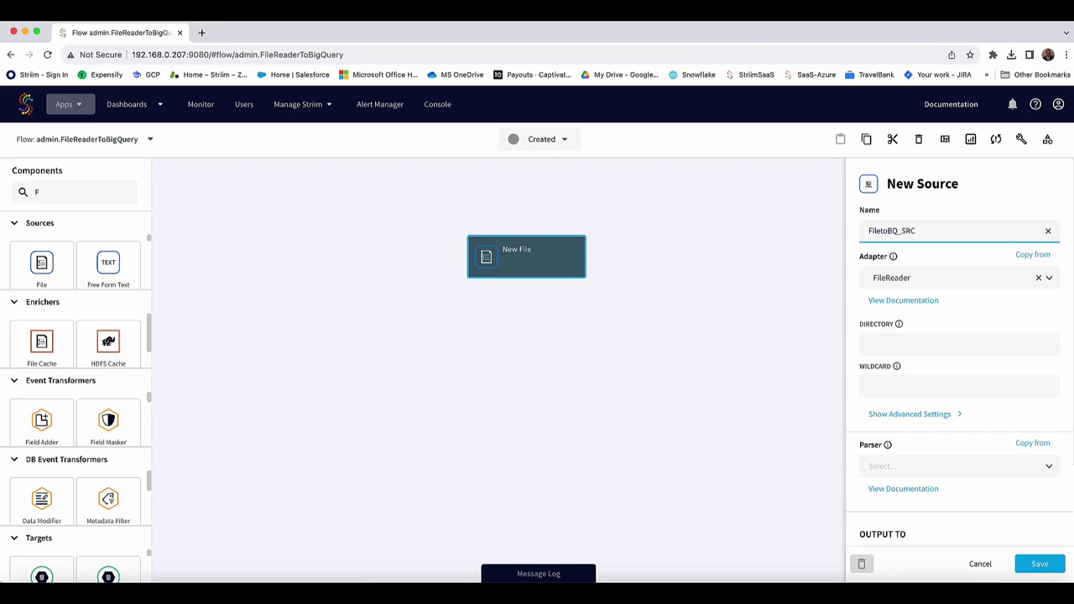
left_click(884, 230)
key("BackSpace")
type("T")
Switch to the terminal and check the data directory's path and the CSV file it contains
left_click(877, 344)
mouse_move(897, 323)
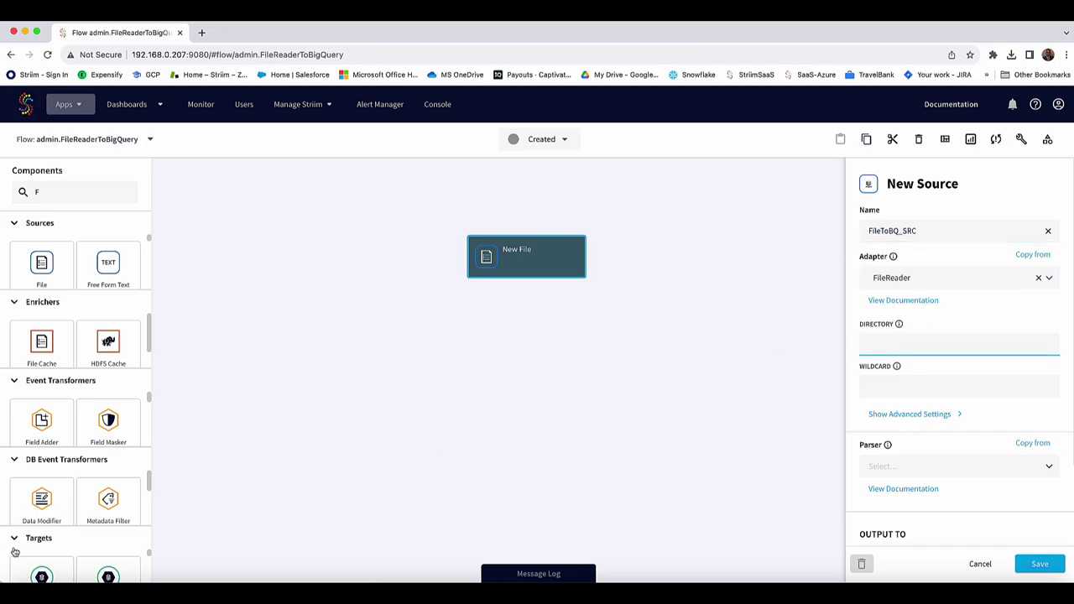
left_click(174, 591)
left_click_drag(360, 139, 551, 149)
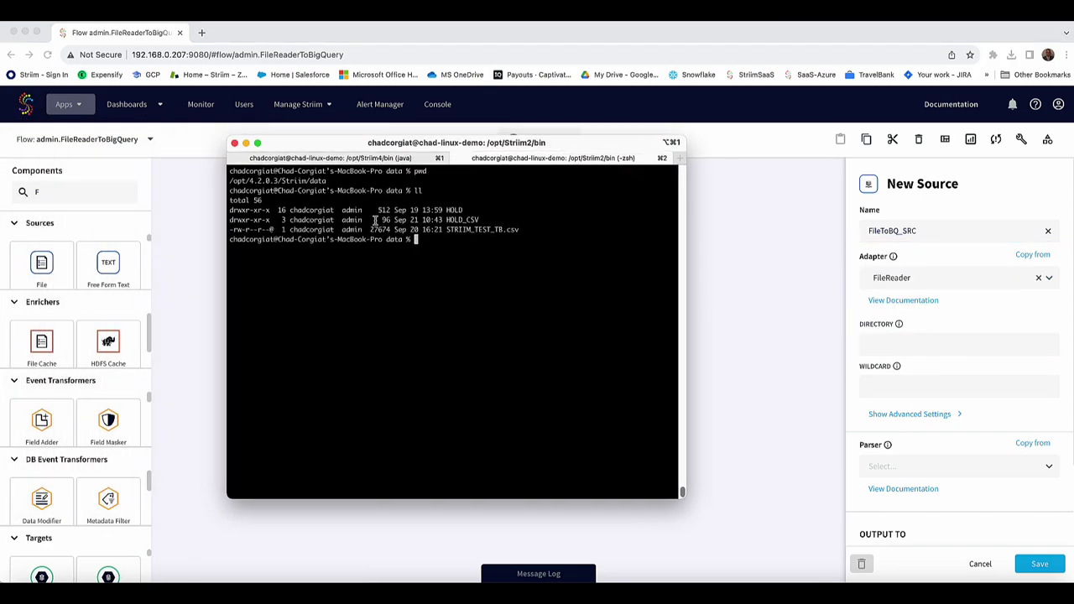
left_click_drag(231, 180, 344, 180)
left_click_drag(447, 228, 523, 231)
left_click(607, 118)
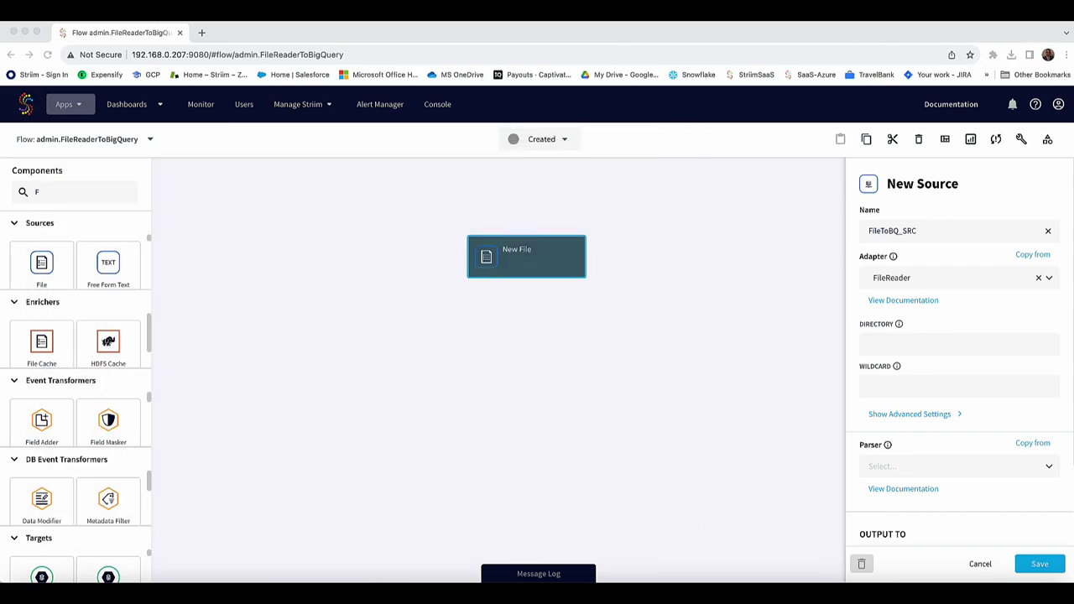
Back in Striim, set the source's directory to data and its wildcard to *.csv
left_click(900, 344)
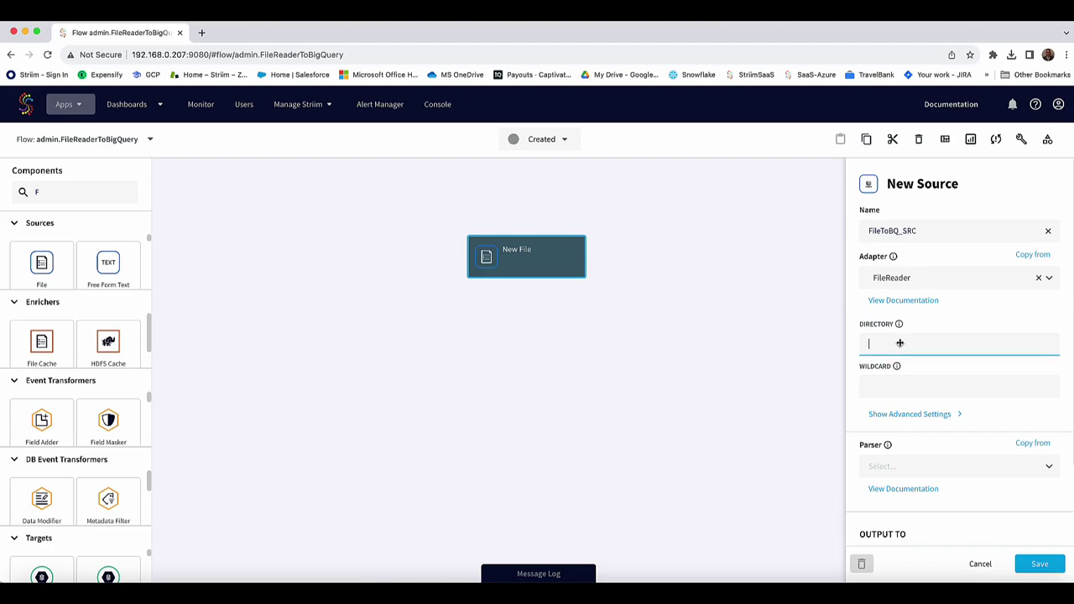
type("data")
left_click(904, 388)
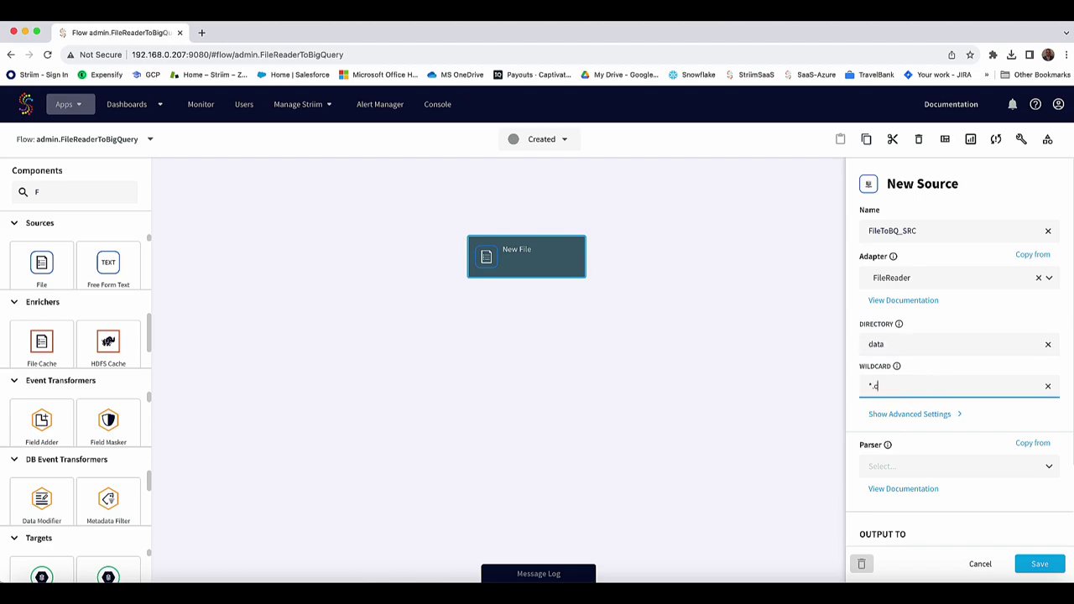
Show the FileReader's advanced settings and turn off Position by EOF
left_click(891, 415)
scroll(929, 373, "down", 2)
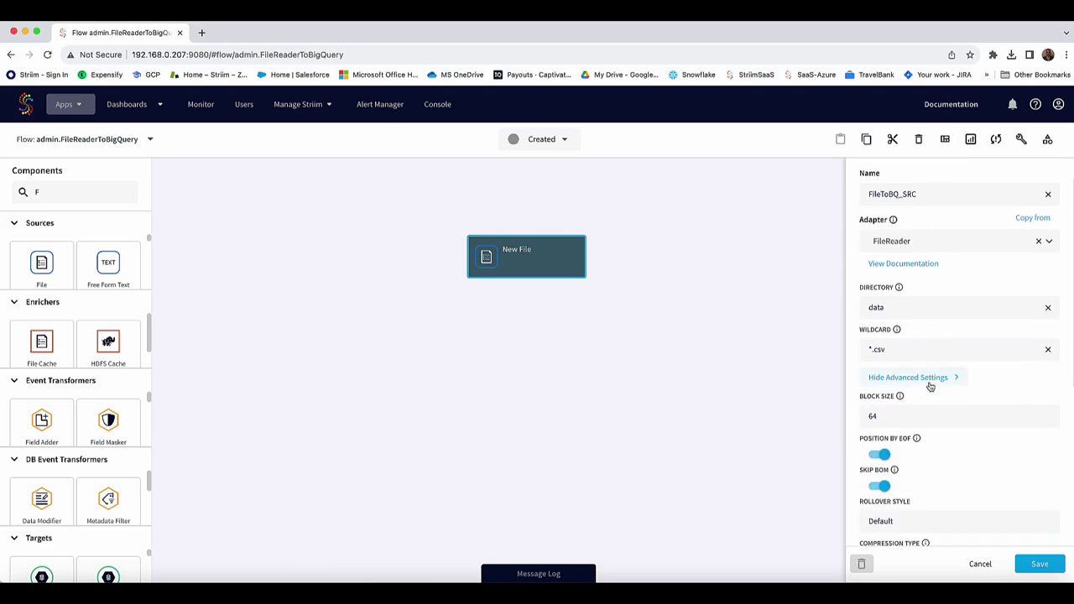
scroll(929, 382, "down", 2)
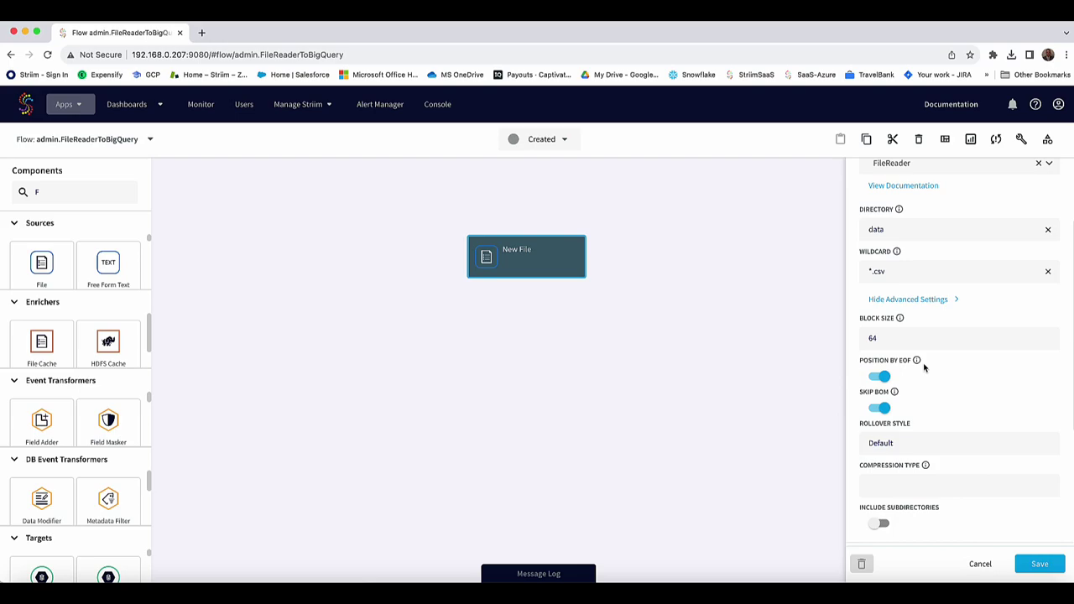
mouse_move(916, 364)
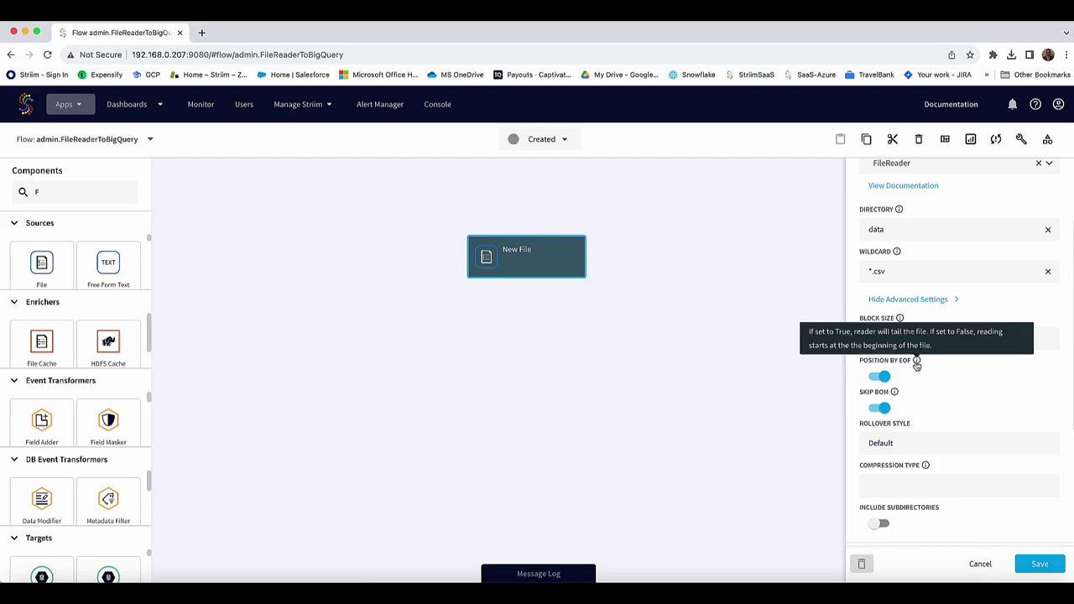
left_click(879, 376)
Choose DSVParser as the parser for the file source
scroll(914, 394, "down", 4)
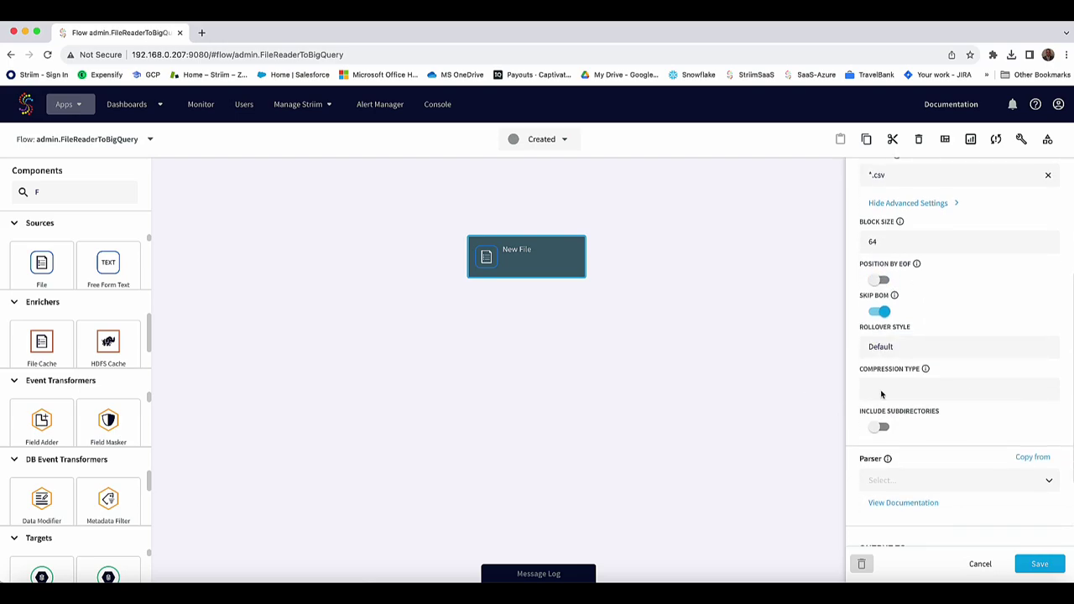
left_click(903, 374)
scroll(880, 460, "down", 3)
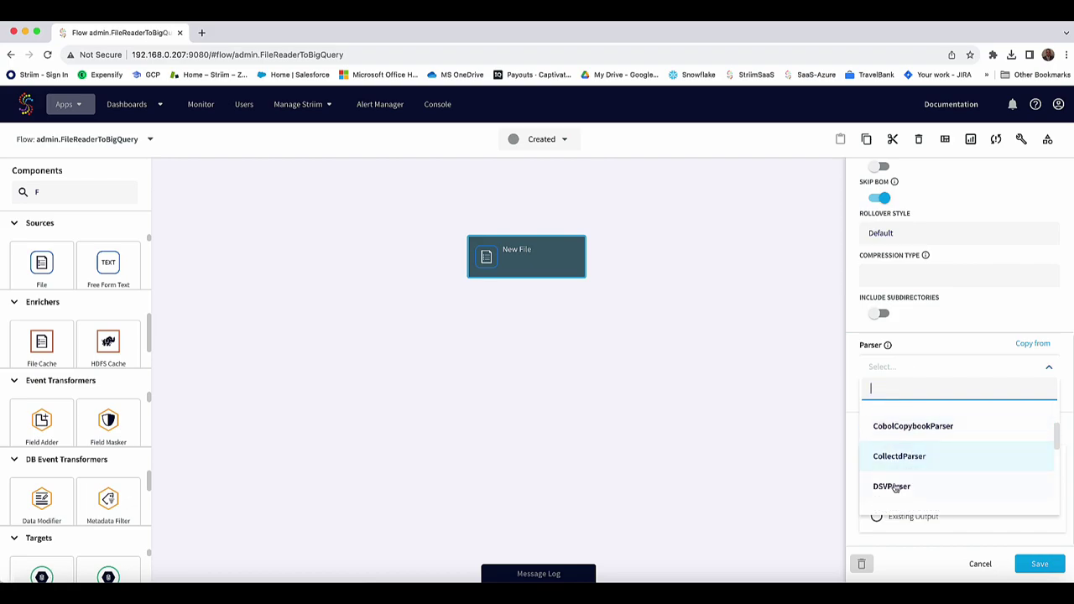
scroll(956, 470, "down", 2)
scroll(956, 469, "up", 2)
left_click(948, 432)
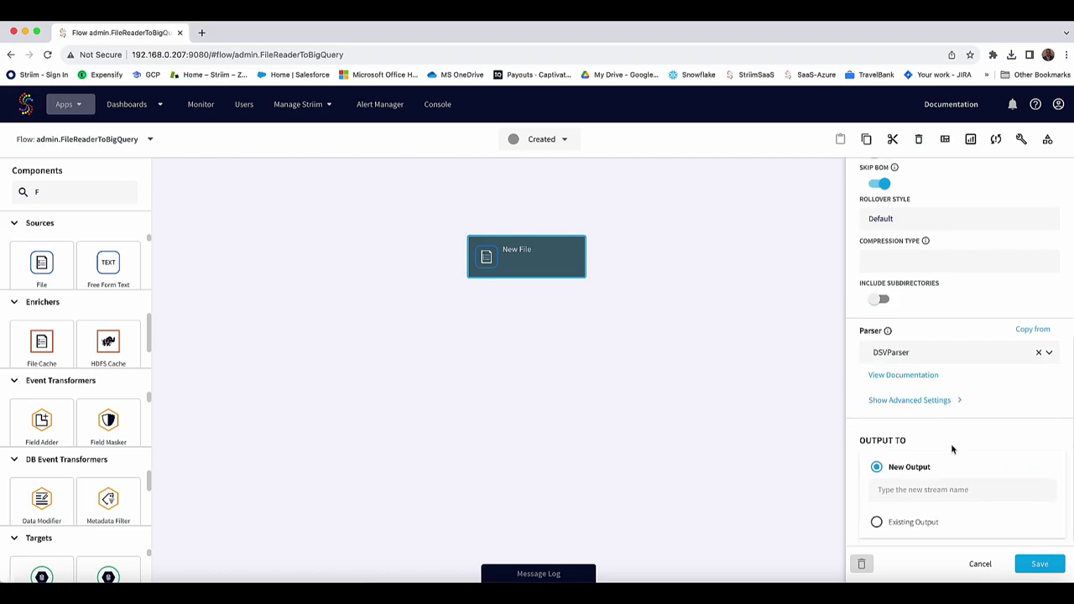
Show the parser's advanced settings, turn on Header and set the row delimiter to \r\n
left_click(899, 394)
scroll(946, 408, "down", 1)
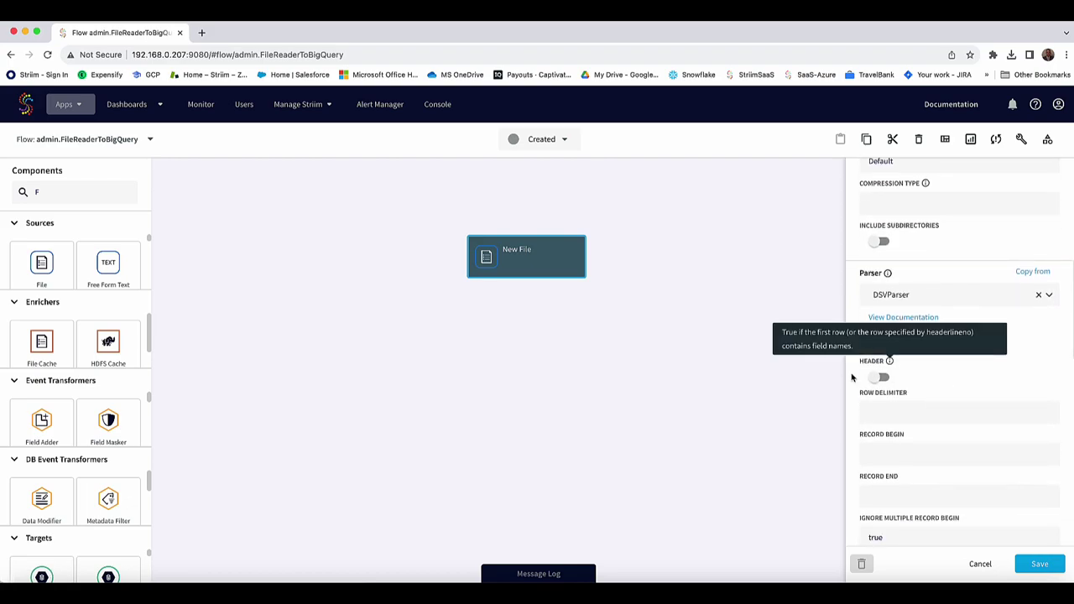
left_click(879, 412)
type("\\n")
scroll(898, 411, "down", 1)
type("n")
left_click(916, 428)
Review the remaining DSVParser settings and turn on Block as Complete Record
scroll(923, 428, "down", 4)
scroll(916, 429, "down", 2)
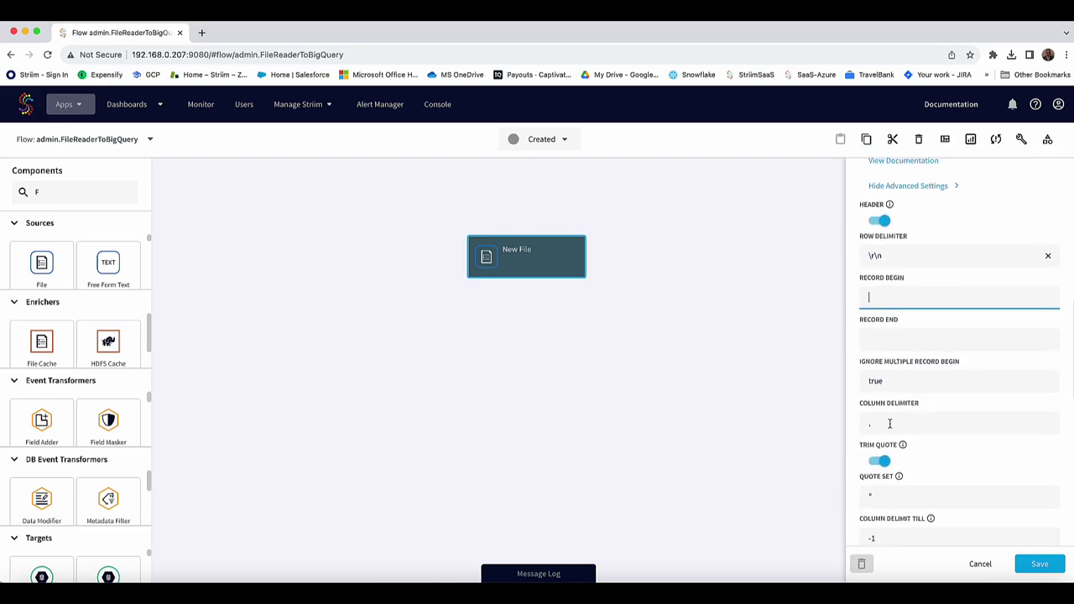
scroll(930, 438, "down", 6)
scroll(931, 442, "down", 5)
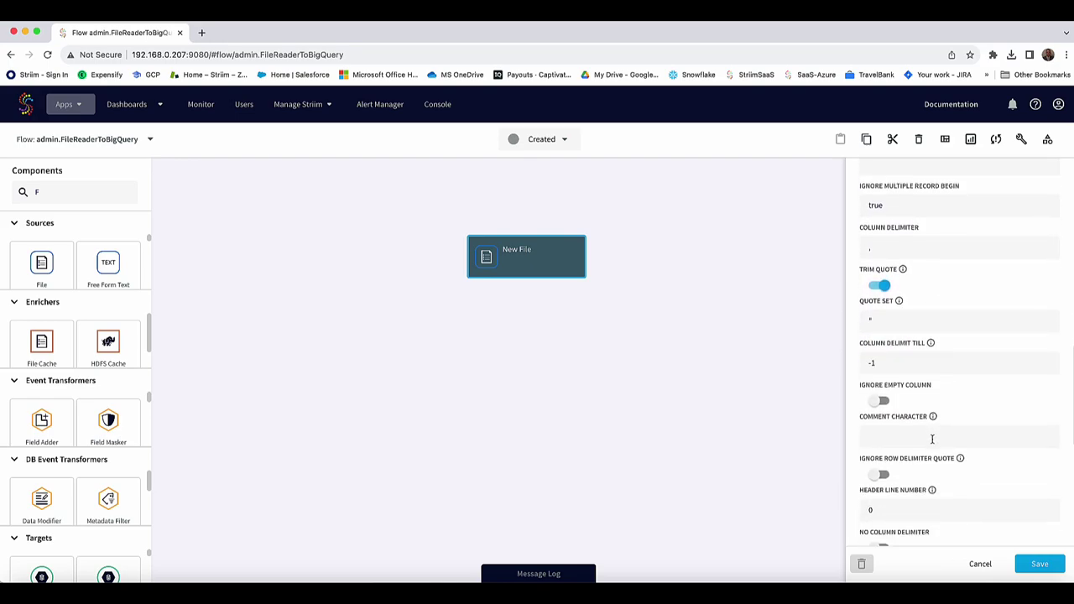
mouse_move(932, 426)
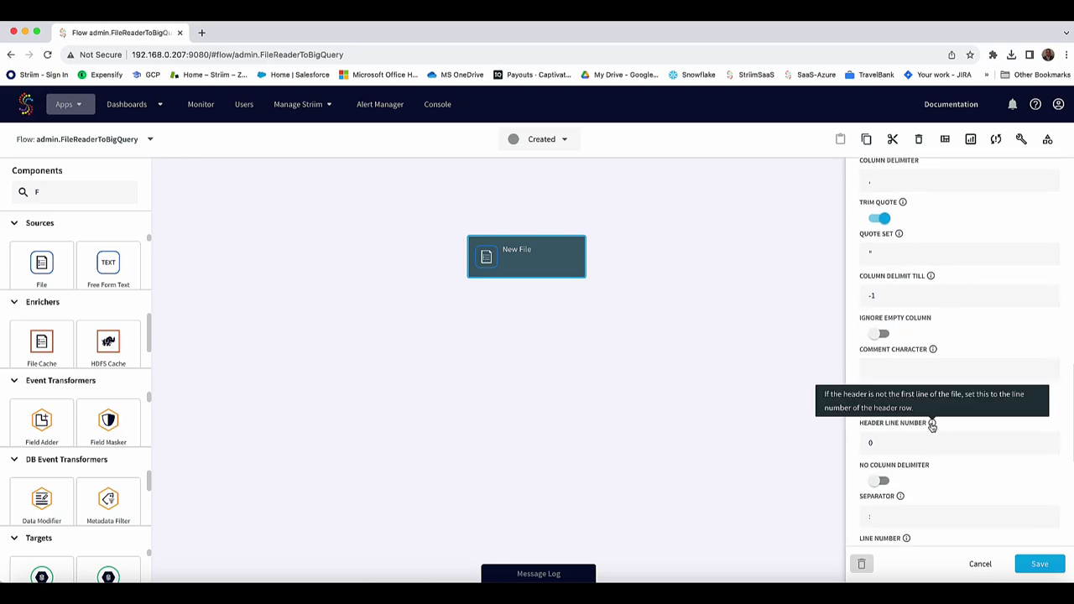
scroll(934, 440, "down", 6)
scroll(937, 442, "down", 3)
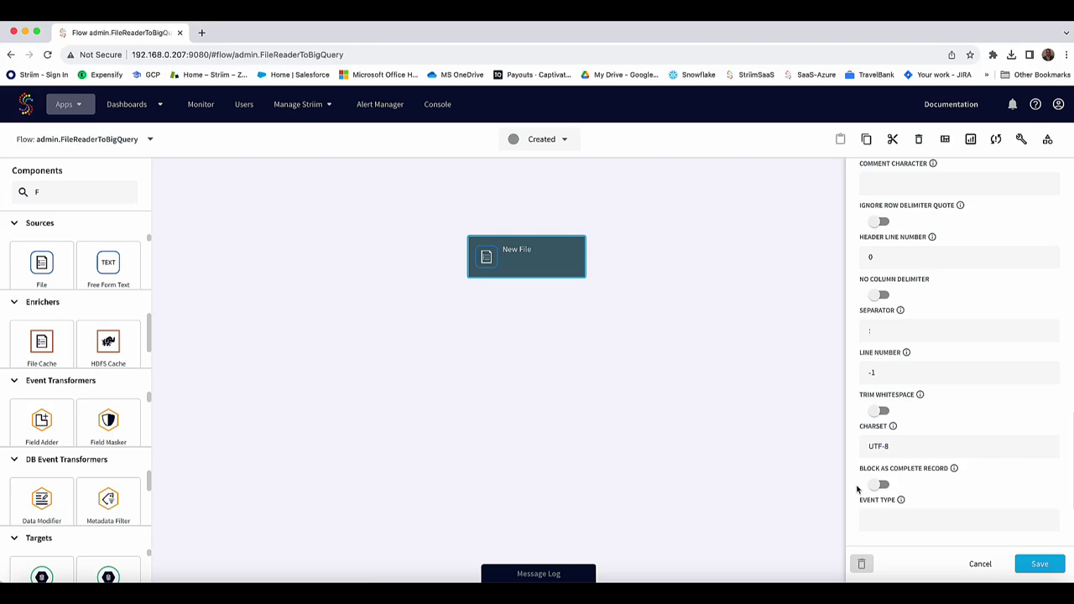
mouse_move(953, 470)
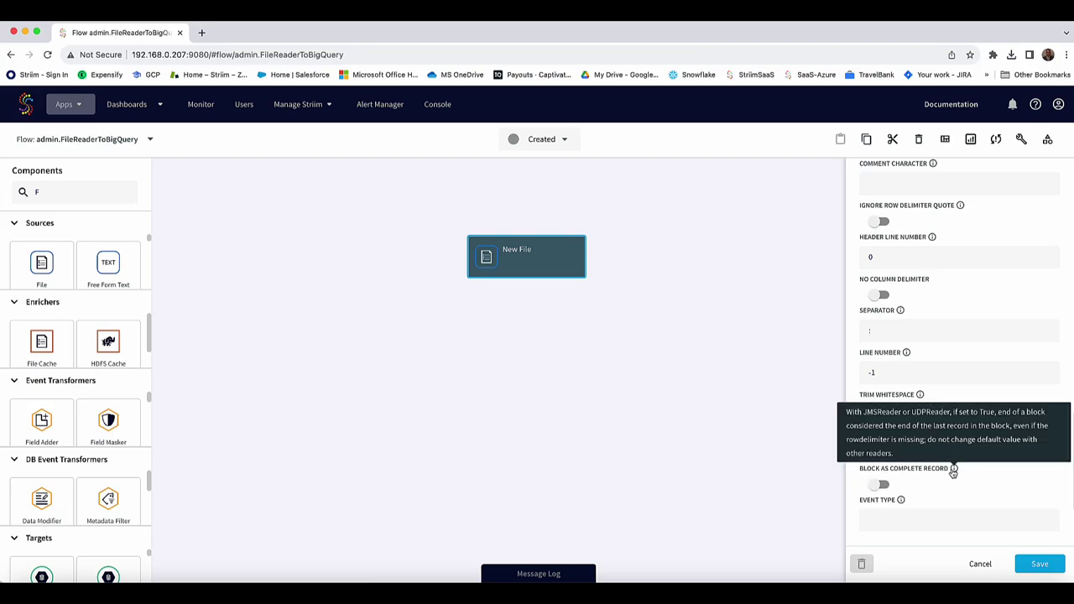
left_click(879, 485)
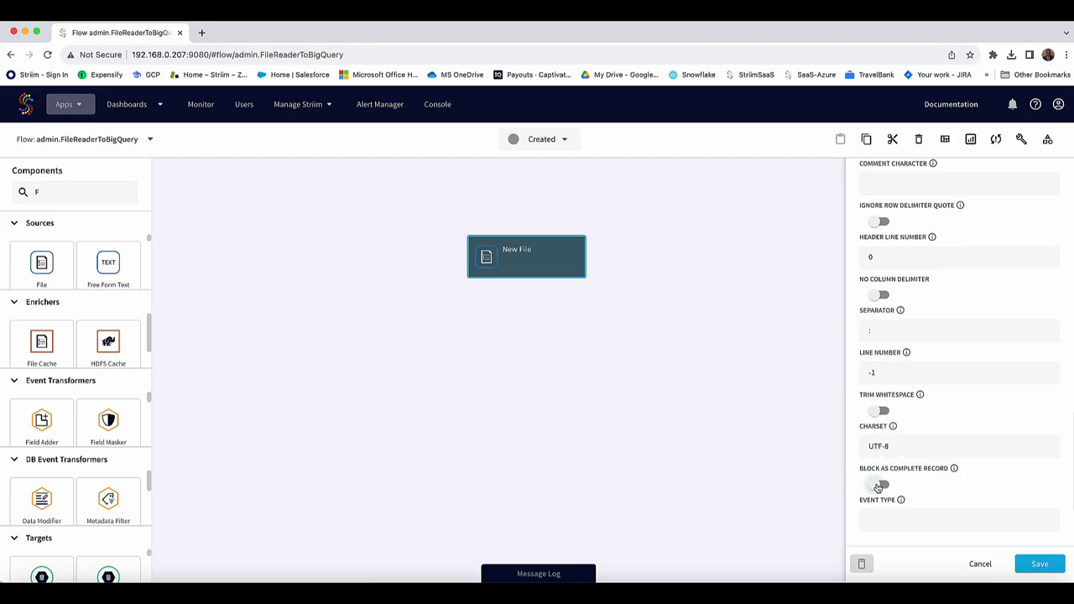
Name the source's new output stream OUT_FileToBQ_SRC and save the source component
scroll(946, 486, "down", 2)
scroll(945, 487, "down", 4)
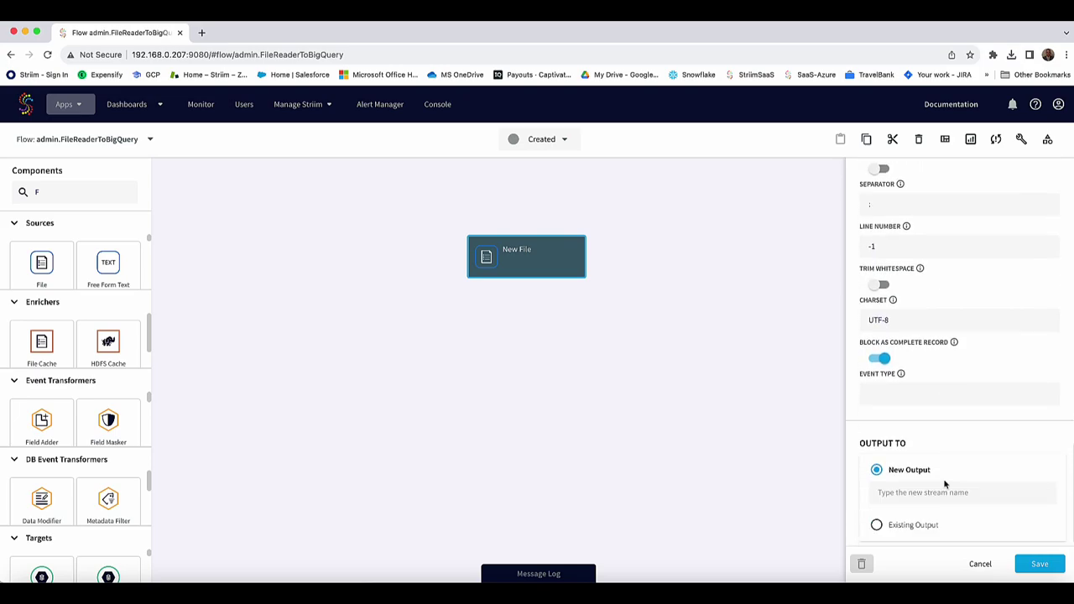
left_click(898, 484)
type("ou")
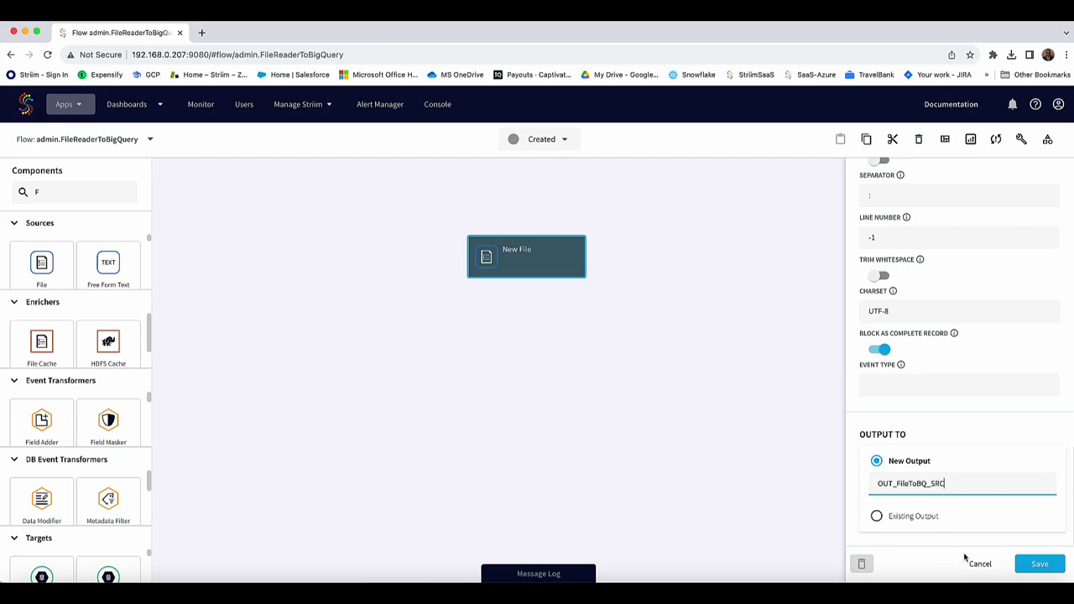
left_click(1042, 565)
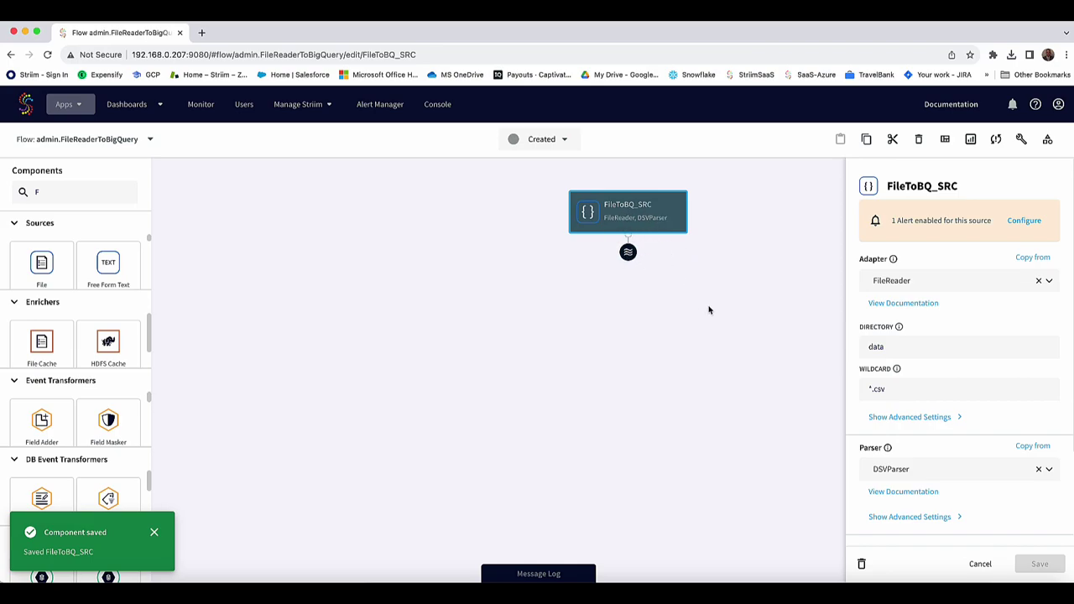
left_click(737, 351)
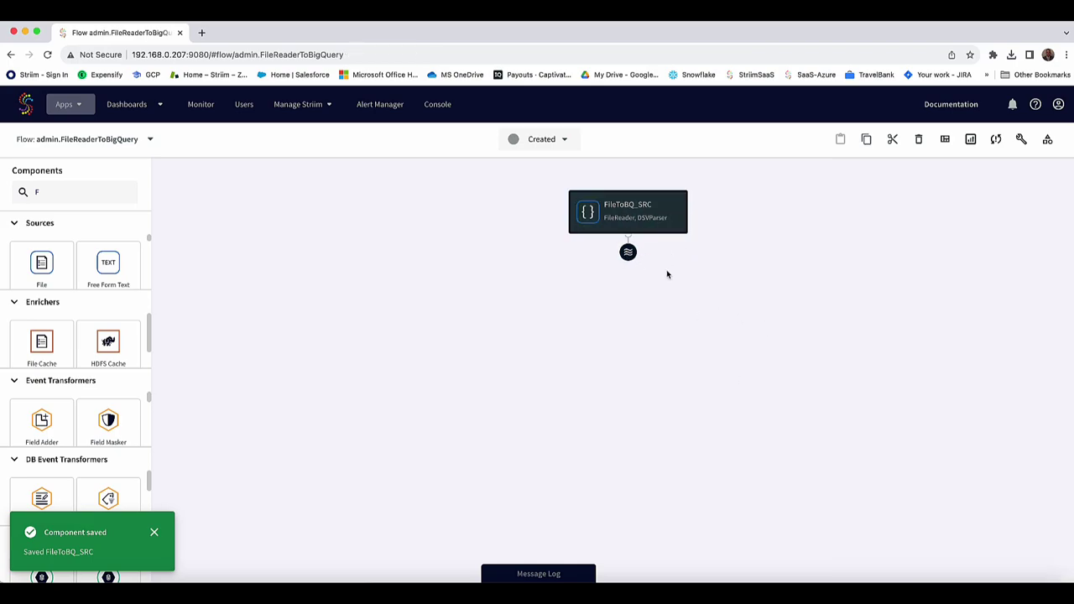
Connect a CQ component to the source's output stream and name it FileToBQ_CQ
left_click(628, 253)
left_click(646, 254)
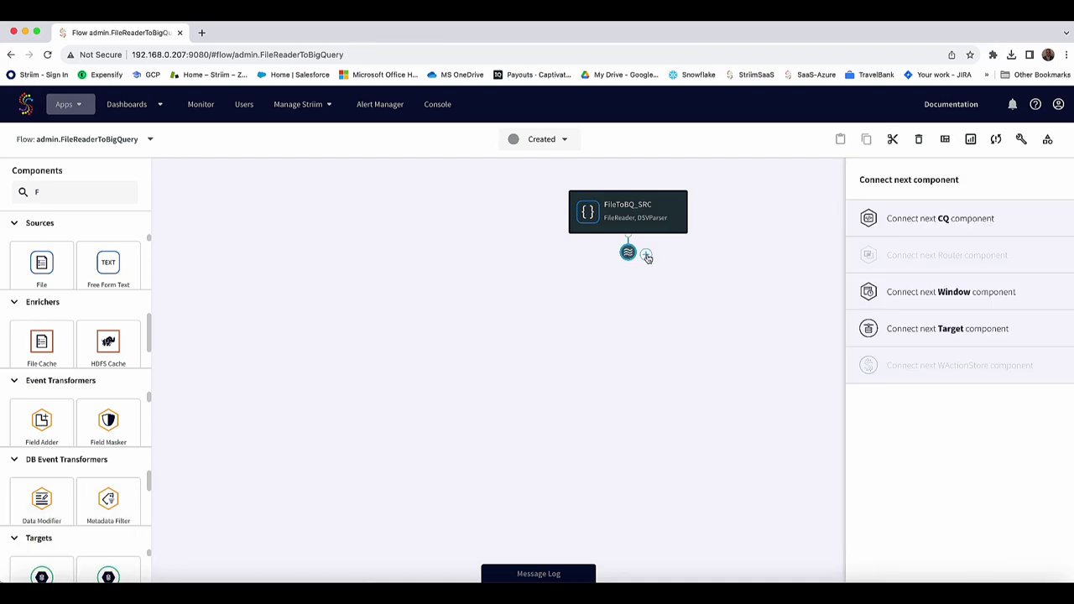
left_click(934, 227)
left_click(820, 237)
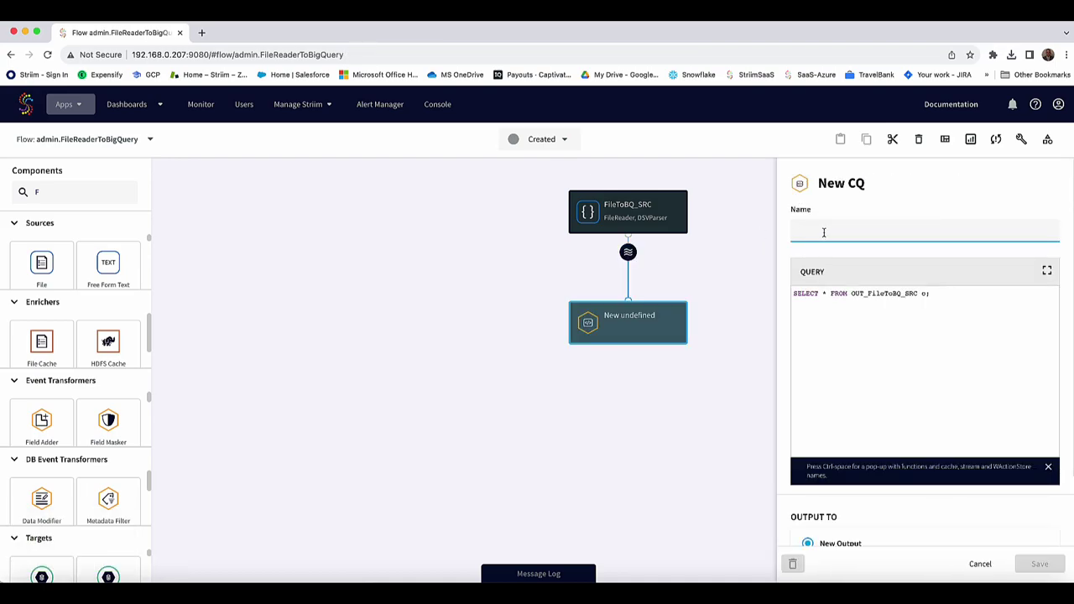
type("FileToBQ_CQ")
Replace the asterisk in the query with TO_INT, TO_STRING and TO_DATE conversions of o.DATA[0] to o.DATA[9], aliased to the BigQuery STRIIM_TEST_TB columns ID through TITLE
left_click(829, 295)
key("Return")
key("Return")
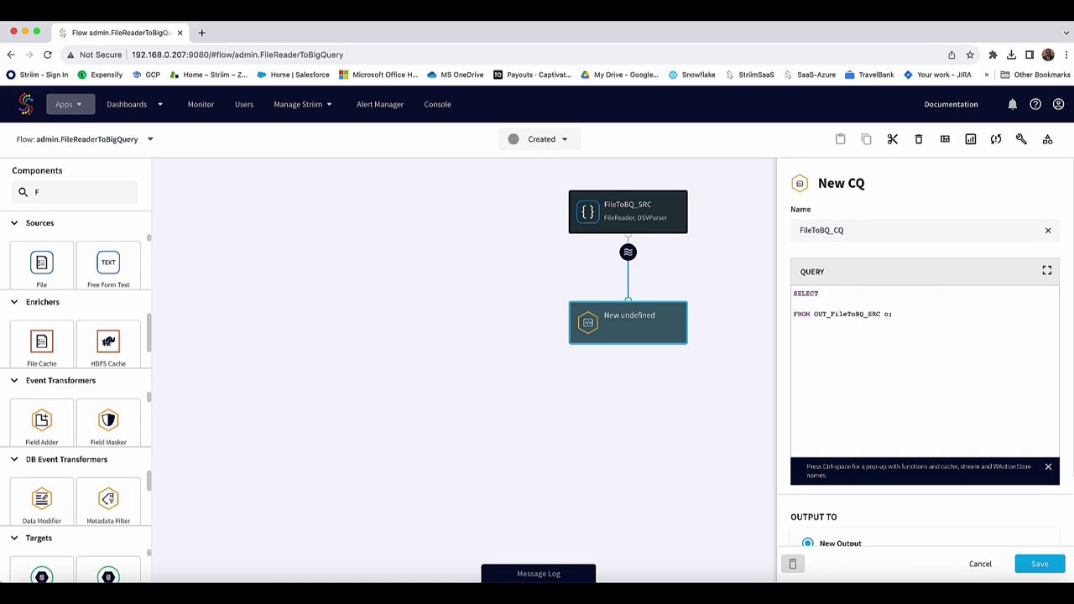
left_click(811, 306)
type("TO_INT(o.DATA[0]) as ID ,   TO_STRING(o.DATA[1]) as ADDRESS,   TO_STRING(o.DATA[2]) as CITY,   TO_DATE(o.DATA[3]) as DATE_ENTERED,   TO_STRING(o.DATA[4]) as EMPLOYEE,   TO_STRING(o.DATA[5]) as PHONE,   TO_STRING(o.DATA[6]) as SSN,   TO_STRING(o.DATA[7]) as STATE,   TO_INT(o.DATA[8]) as STRIIM_TEST_ID,   TO_STRING(o.DATA[9]) as TITLE")
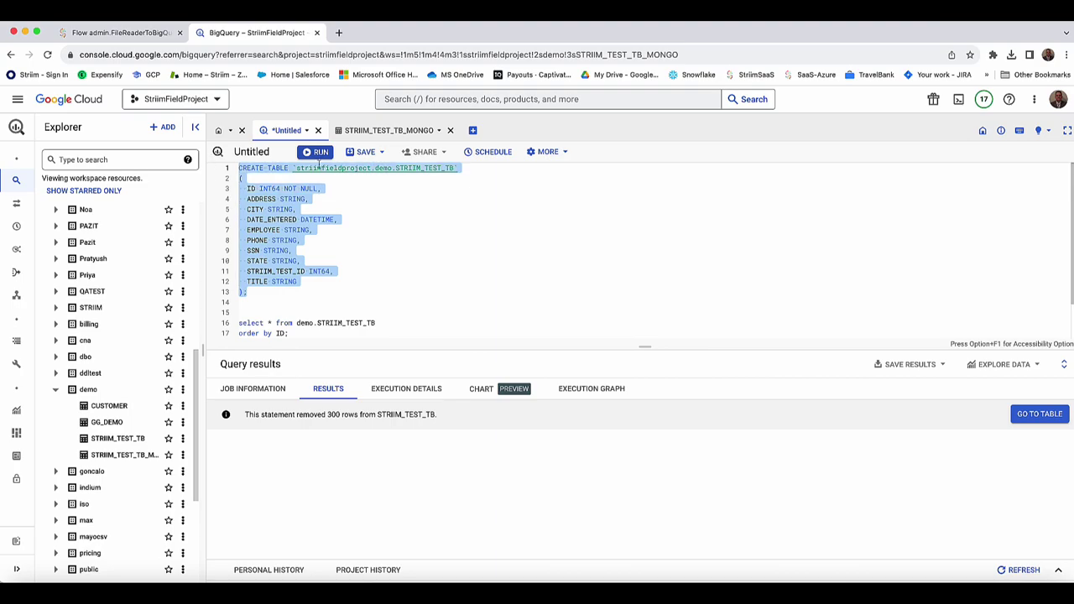
scroll(420, 251, "down", 2)
triple_click(346, 313)
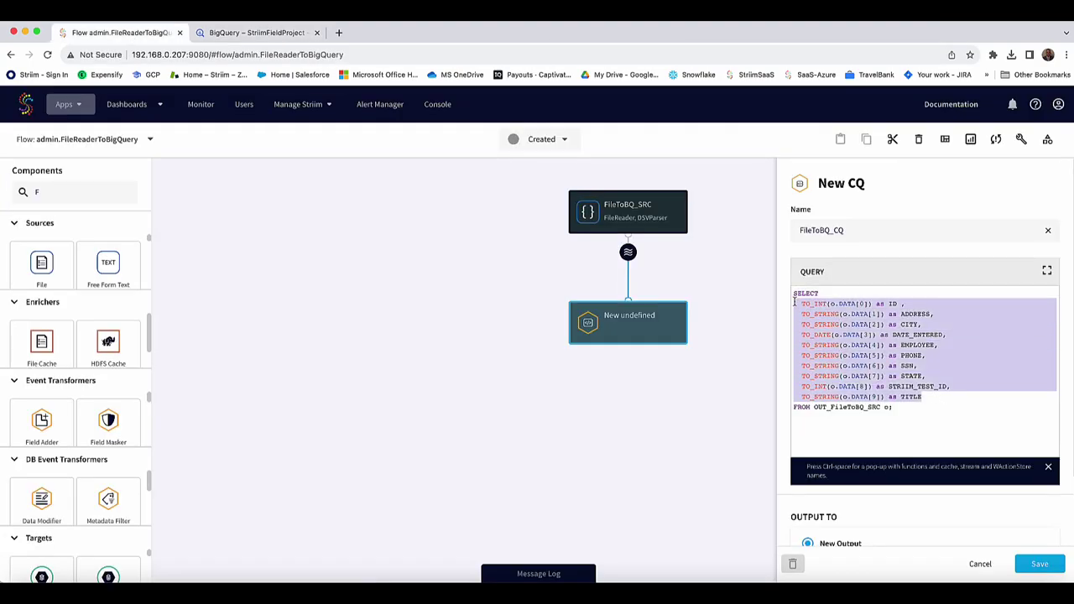
Name the CQ's new output stream OUT_FileToBQ_CQ and save the CQ component
scroll(922, 352, "down", 1)
type("OUT_FileToBQ_")
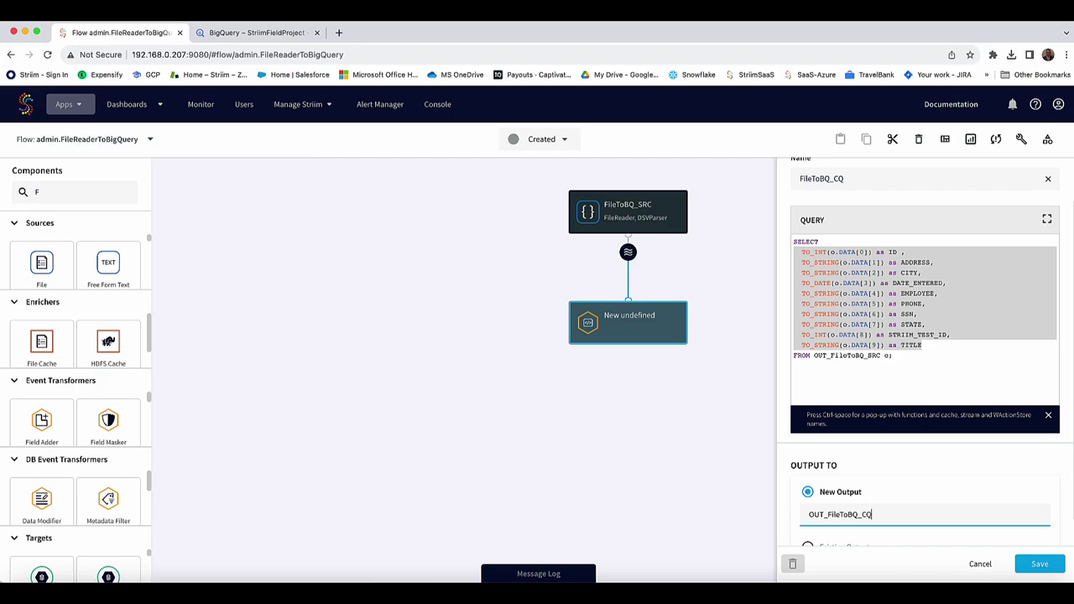
type("CQ")
left_click(1039, 563)
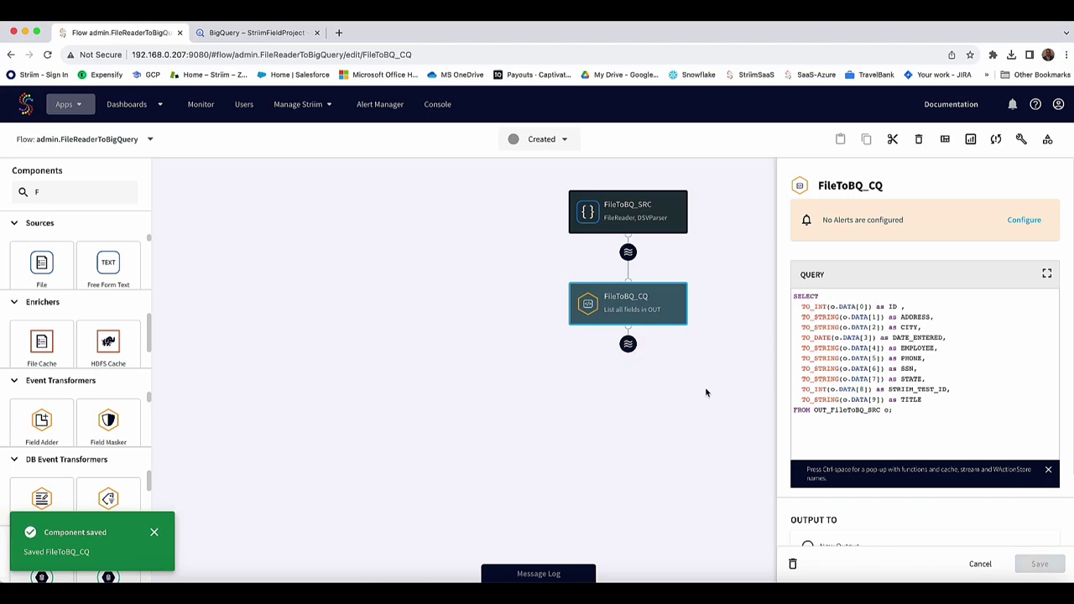
left_click(722, 429)
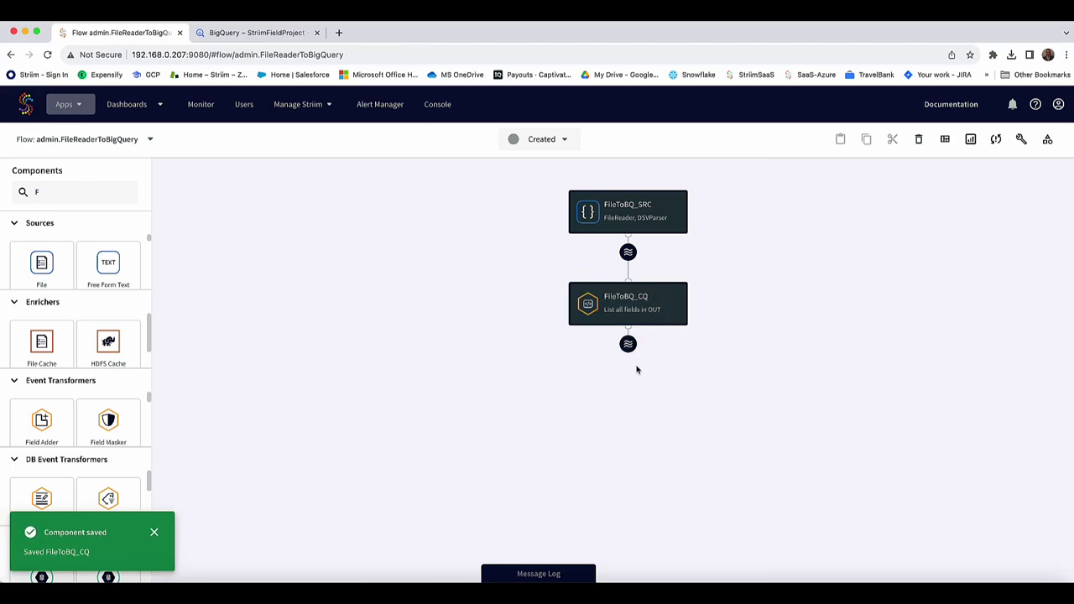
Connect a new Target component to the OUT_FileToBQ_CQ stream
left_click(628, 345)
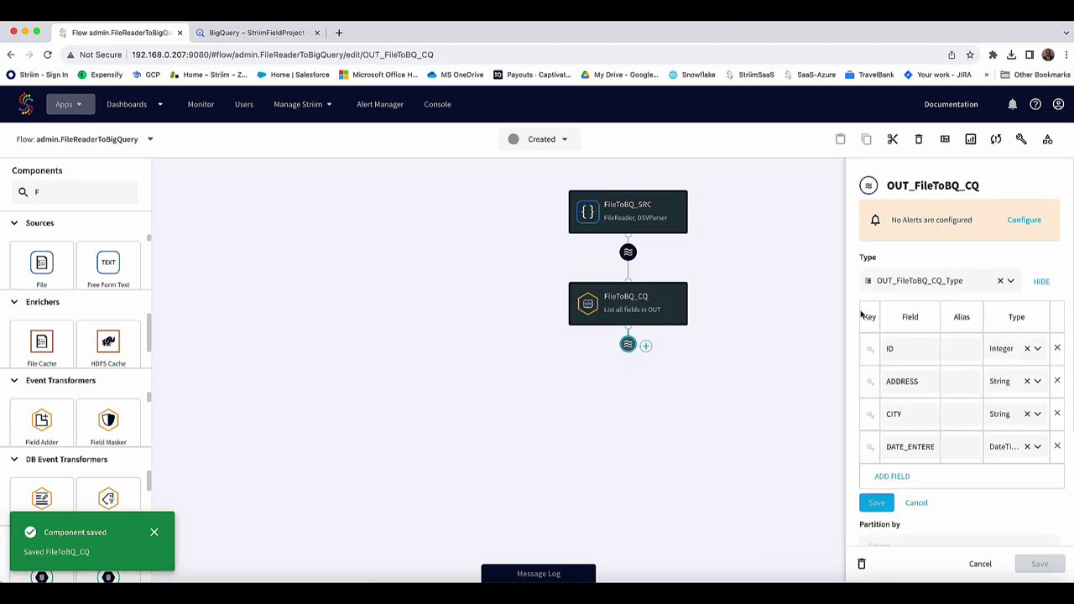
left_click(645, 346)
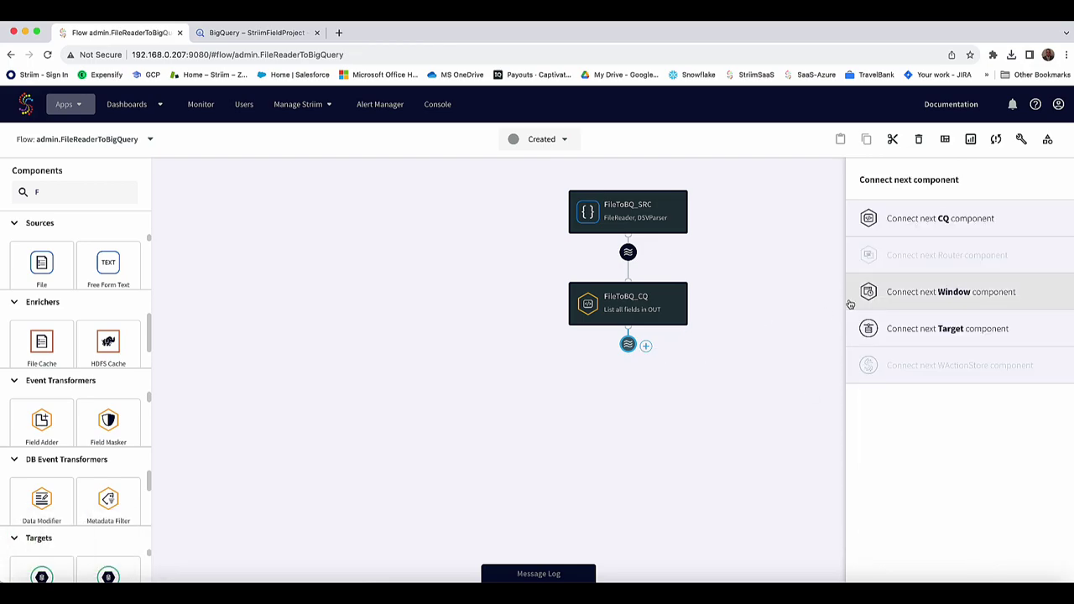
left_click(913, 335)
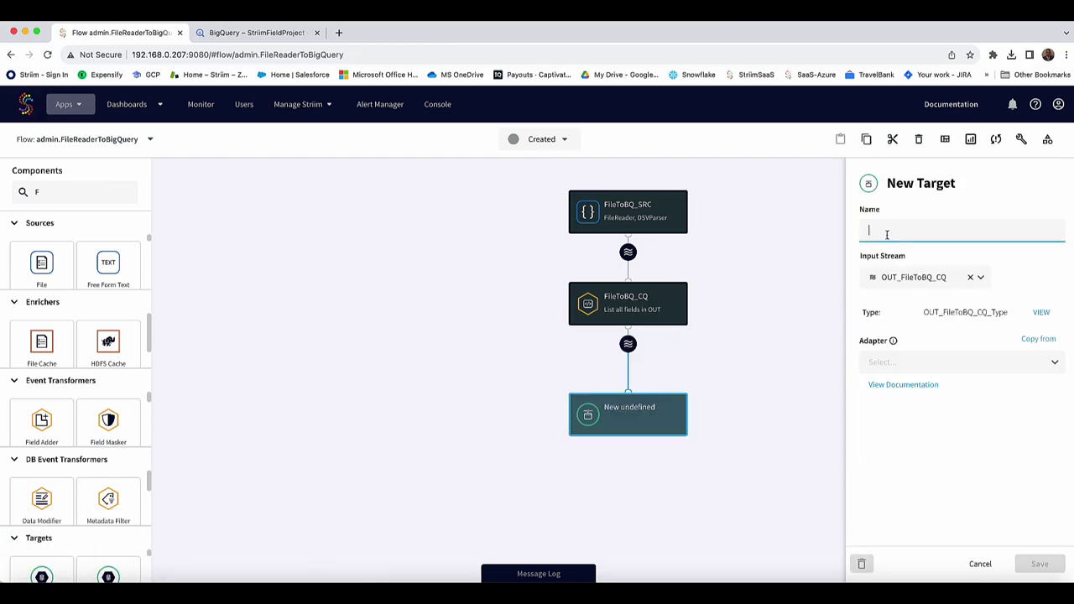
Name the target FileToBQ_TRG and use the BigQueryWriter adapter with table demo.STRIIM_TEST_TB and project ID striimfieldproject
type("FileToBQ_TRG")
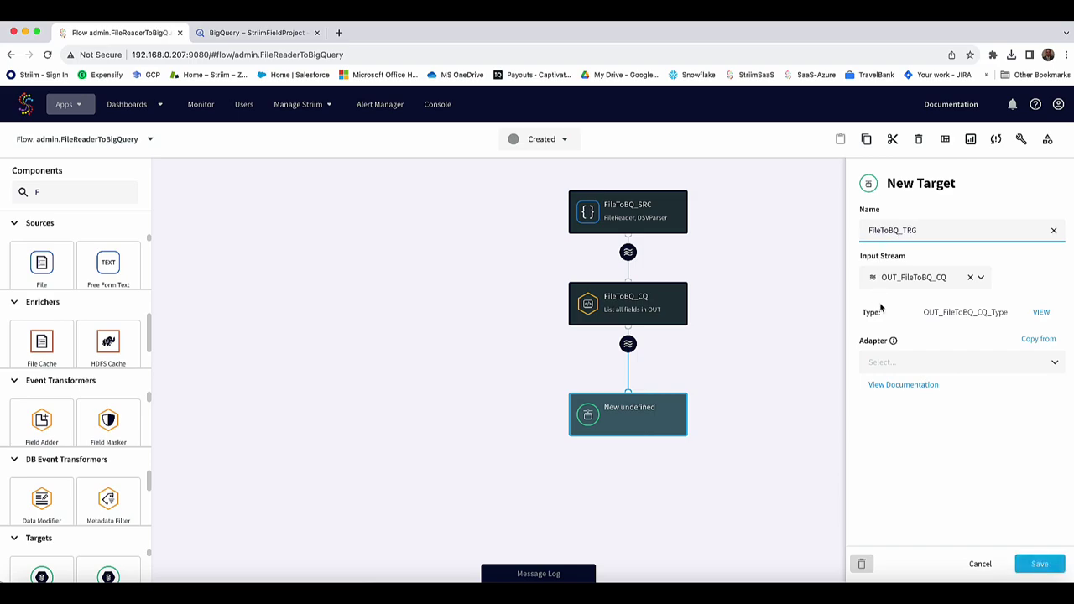
left_click(899, 362)
type("BIG")
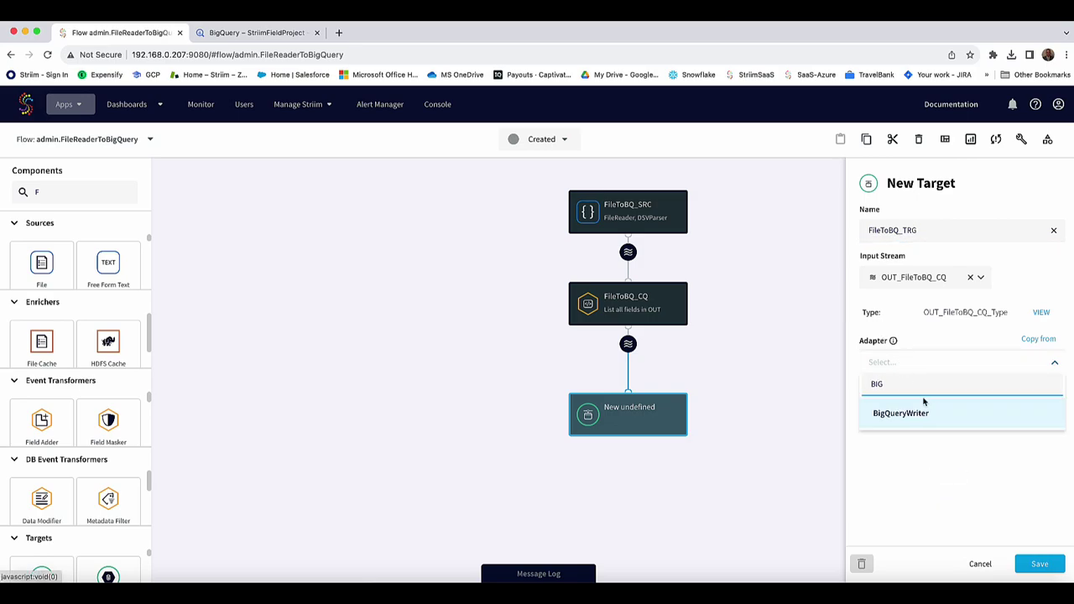
left_click(914, 413)
type("demo.STRIIM_TEST_T")
left_click(918, 505)
type("striimfieldproject")
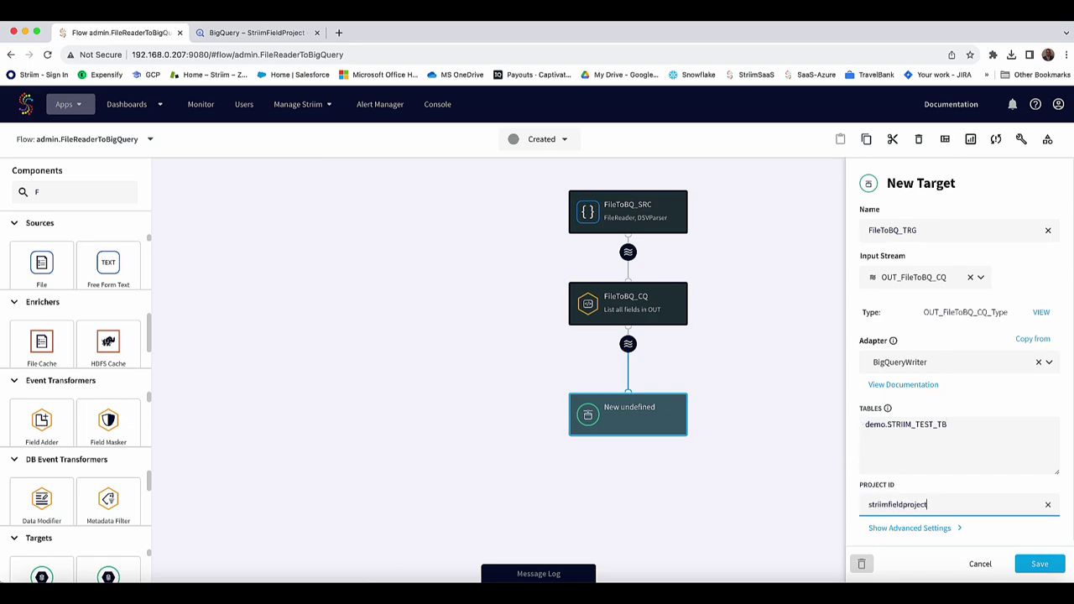
Upload the service account key file in the target's advanced settings
left_click(932, 527)
scroll(983, 450, "down", 3)
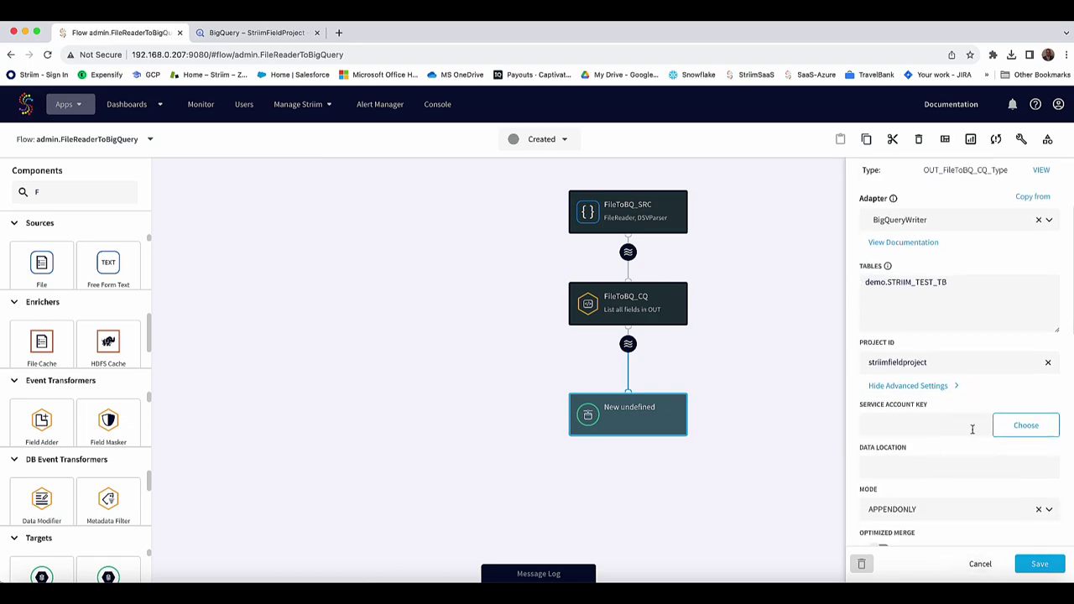
left_click(1025, 425)
left_click(393, 246)
left_click(721, 495)
Set the target's batch policy to eventCount:1000000, Interval:10 and save the component
scroll(949, 477, "down", 3)
left_click(983, 445)
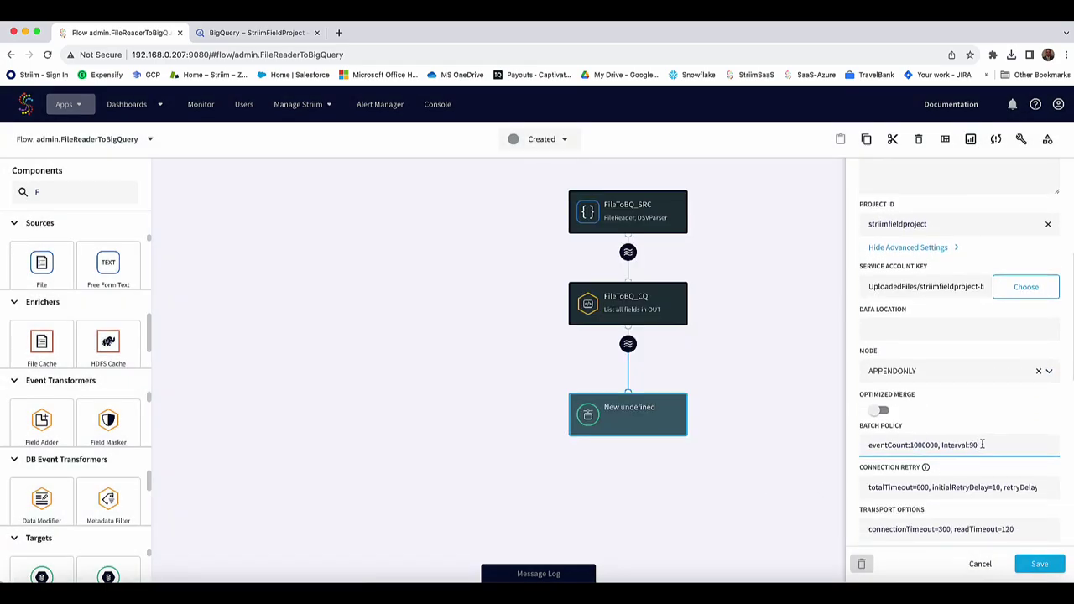
scroll(972, 434, "down", 6)
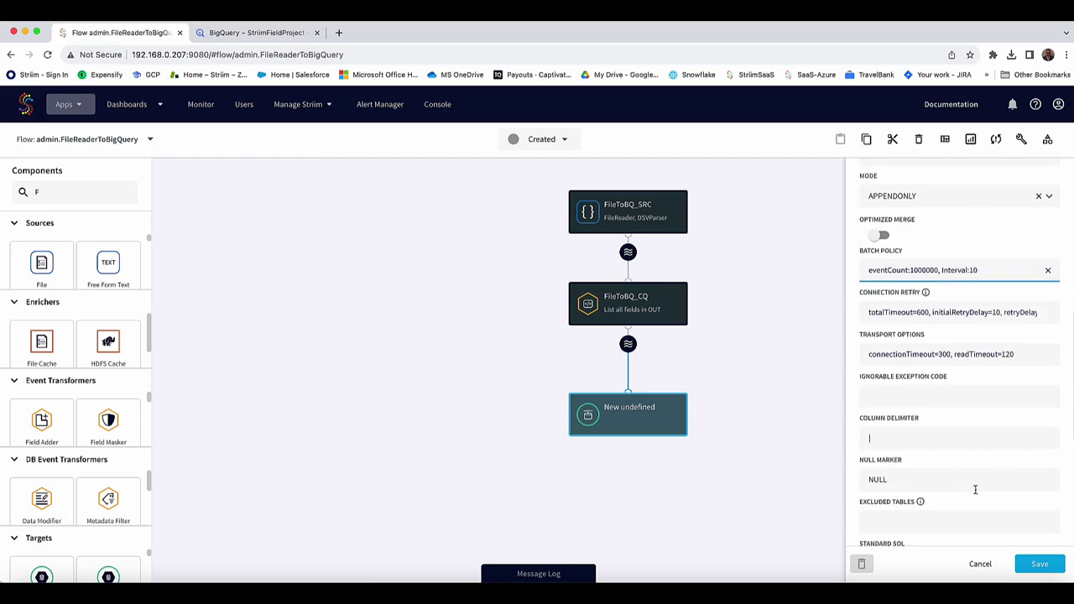
scroll(956, 506, "down", 5)
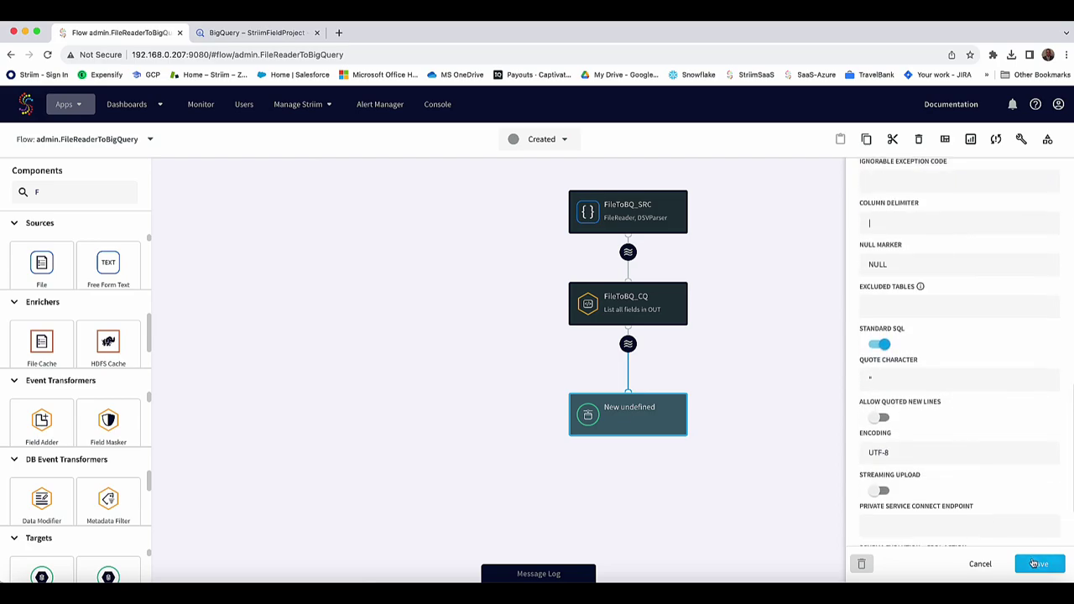
left_click(1039, 564)
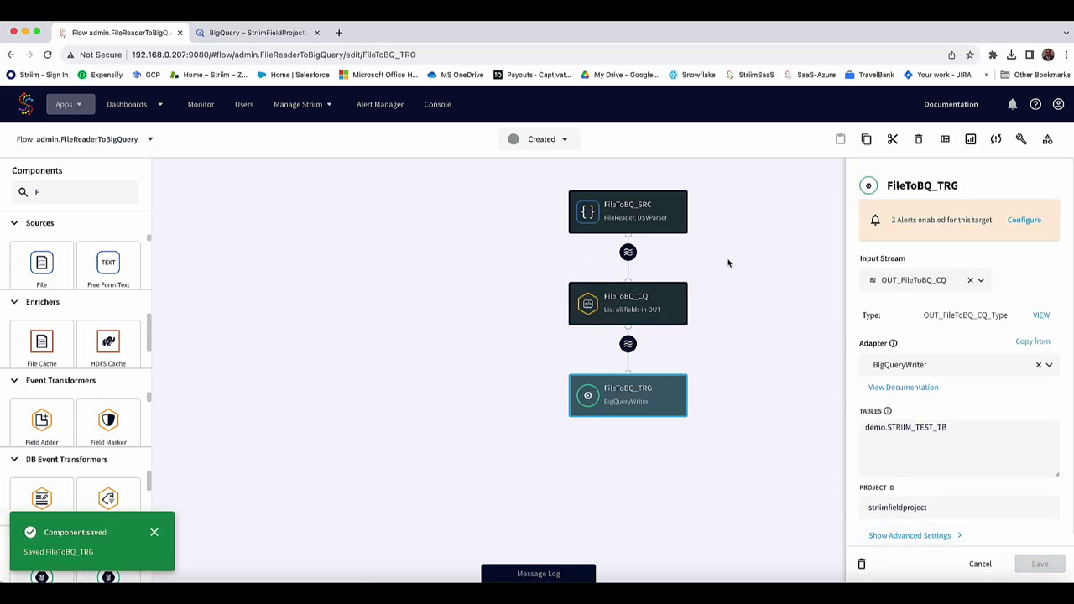
Deploy the FileReaderToBigQuery app and start it
left_click(749, 260)
left_click(555, 140)
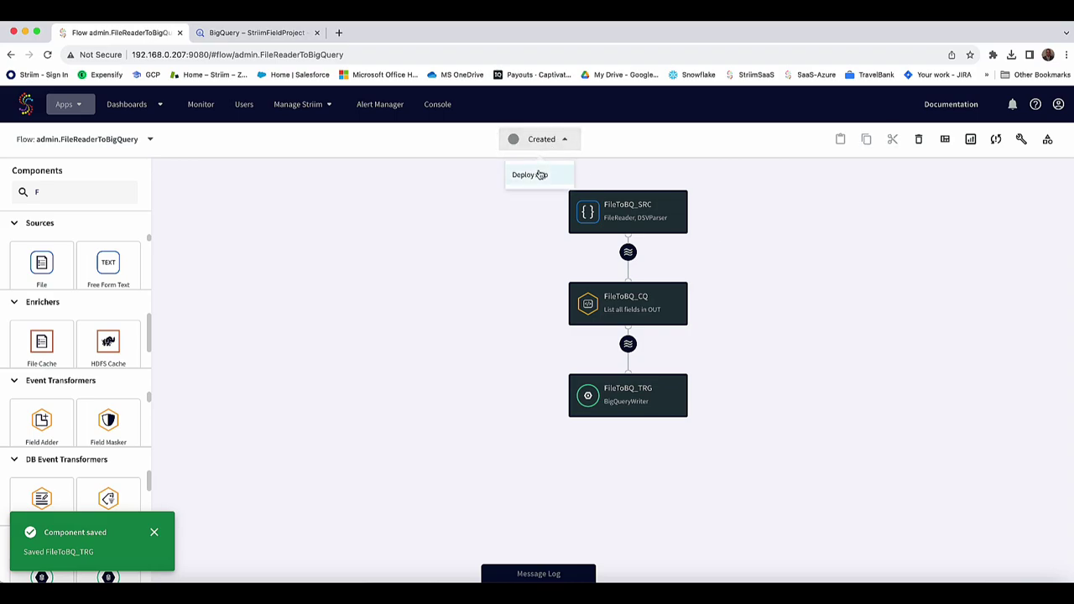
left_click(540, 174)
left_click(650, 255)
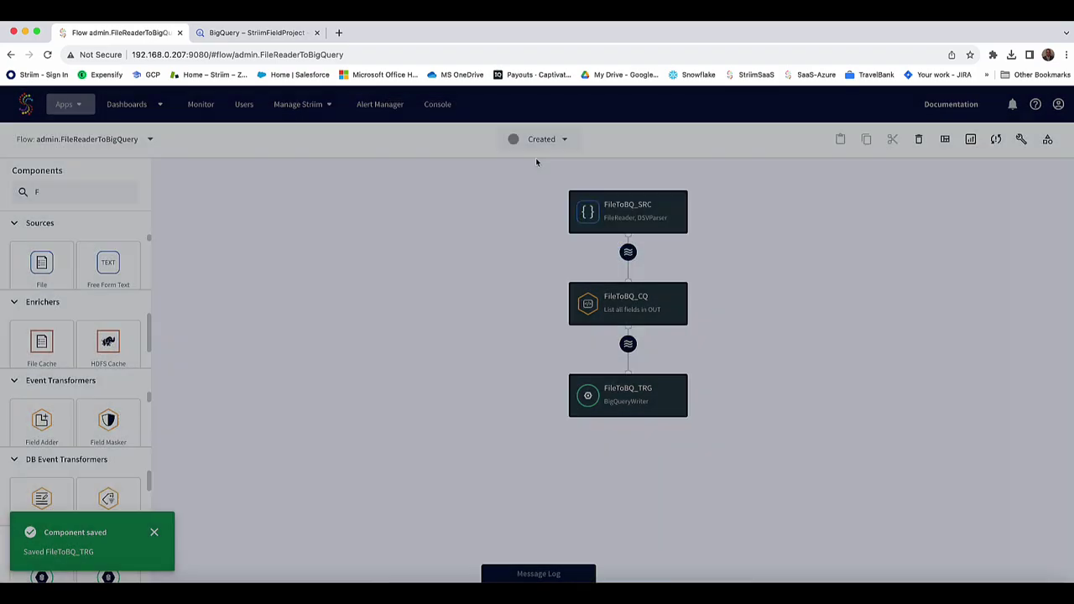
left_click(538, 139)
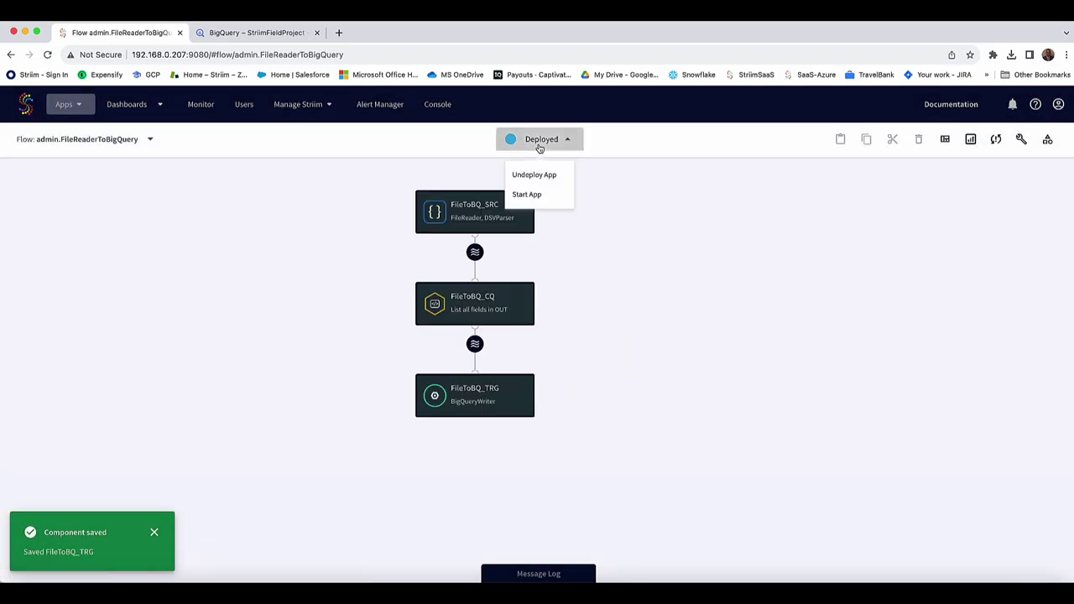
left_click(540, 195)
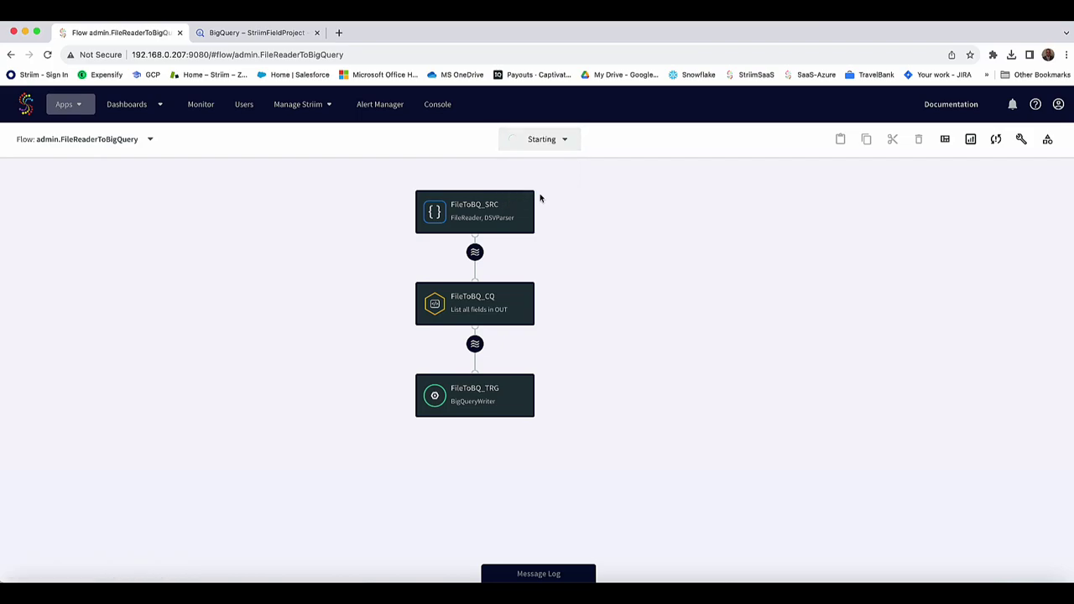
Preview the data passing through the OUT_FileToBQ_CQ stream
left_click(476, 349)
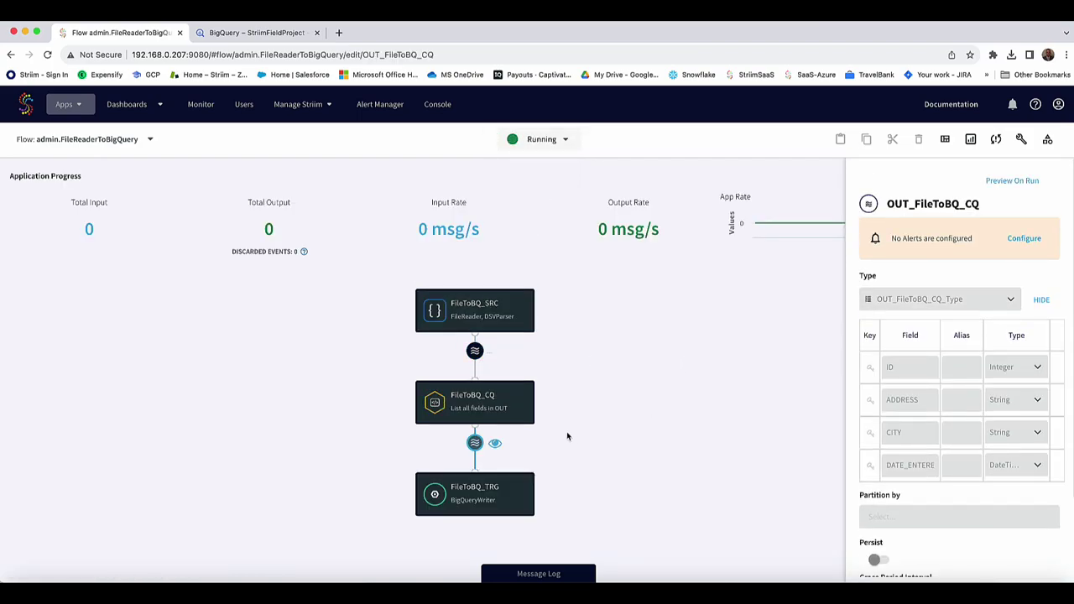
left_click(496, 446)
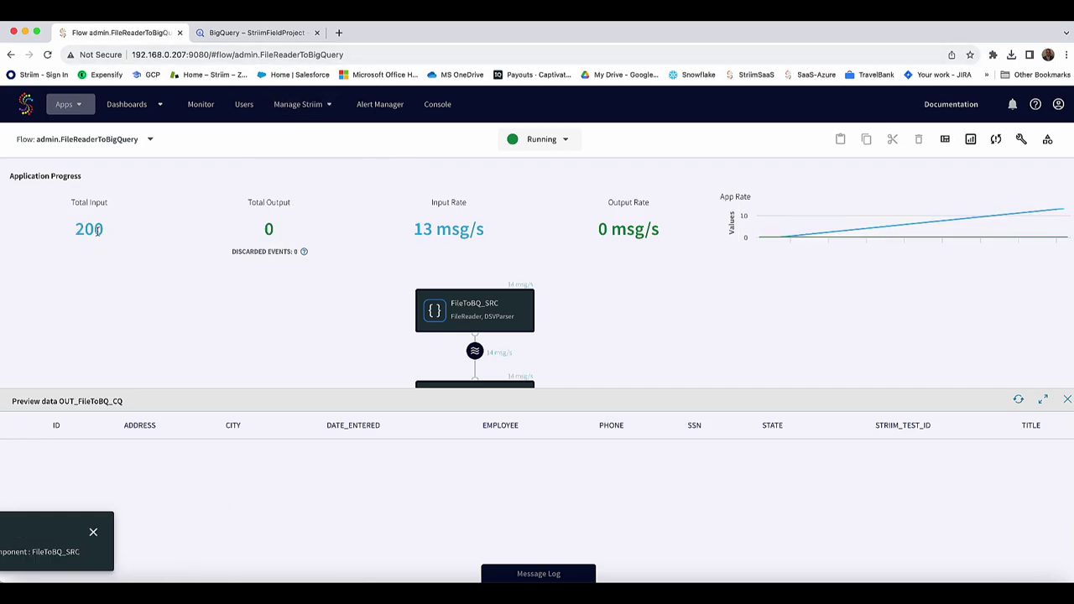
Switch to BigQuery, run the select * query on demo.STRIIM_TEST_TB ordered by ID, and look through the returned rows
left_click(261, 34)
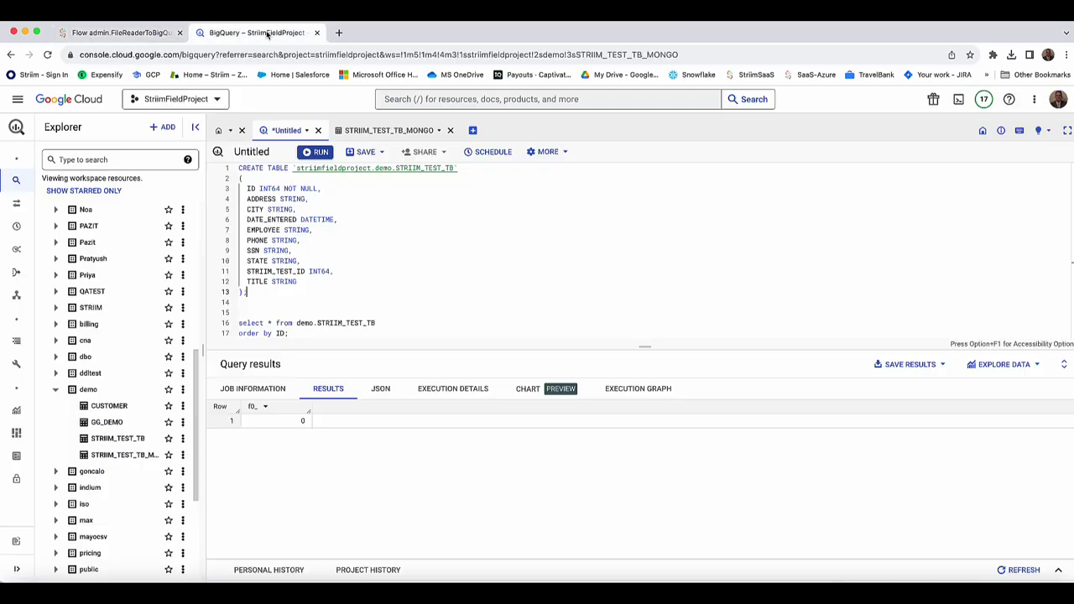
scroll(394, 291, "down", 2)
left_click_drag(307, 291, 209, 272)
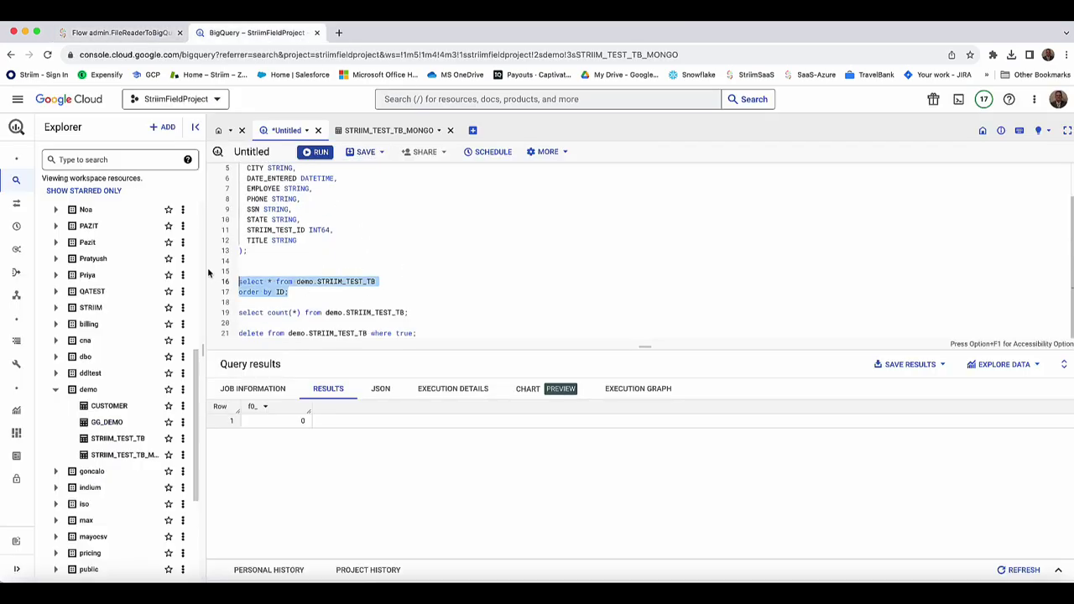
left_click(317, 152)
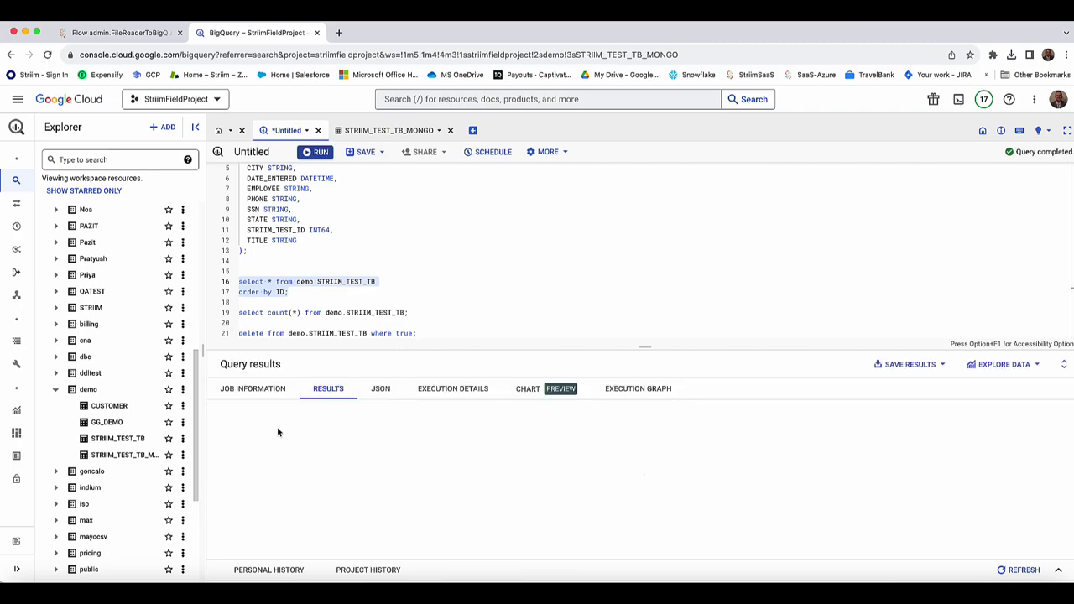
scroll(499, 464, "down", 10)
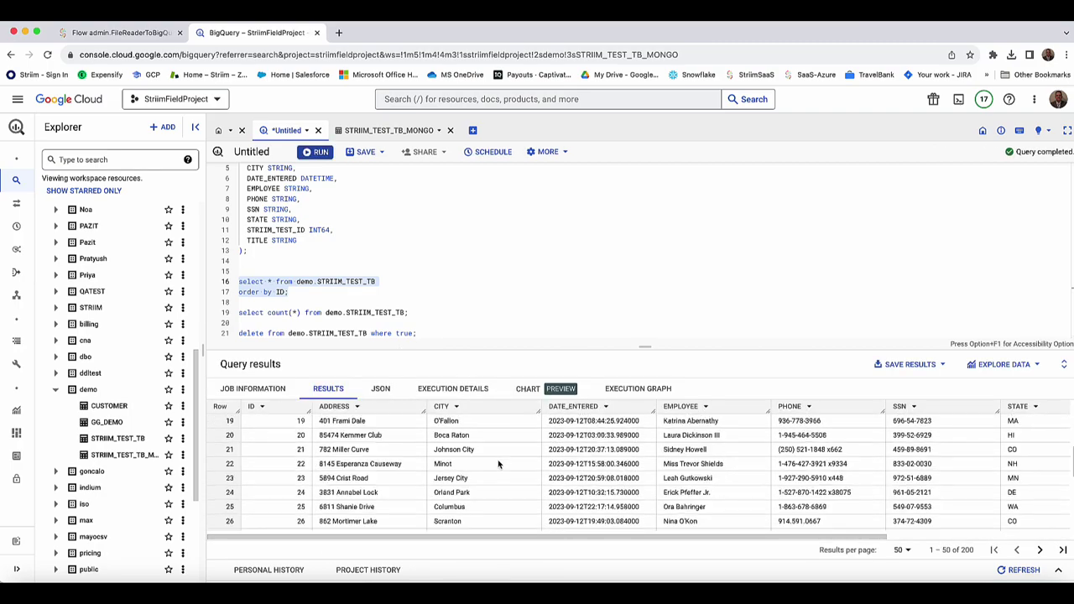
Run only the select count(*) query on demo.STRIIM_TEST_TB to check the number of loaded rows
left_click_drag(425, 312, 235, 312)
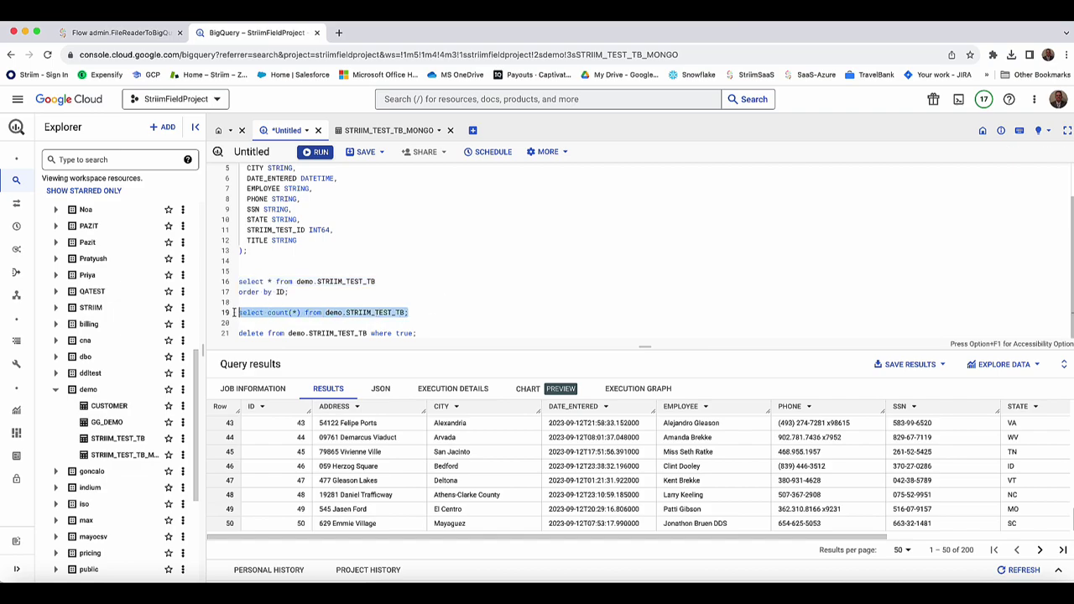
left_click(316, 154)
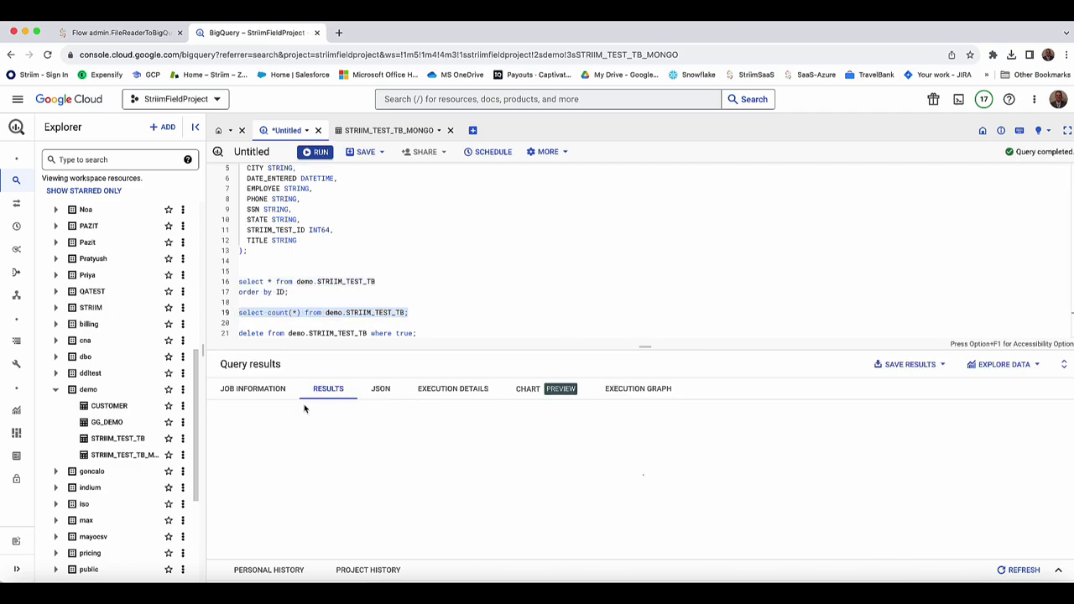
key("Up")
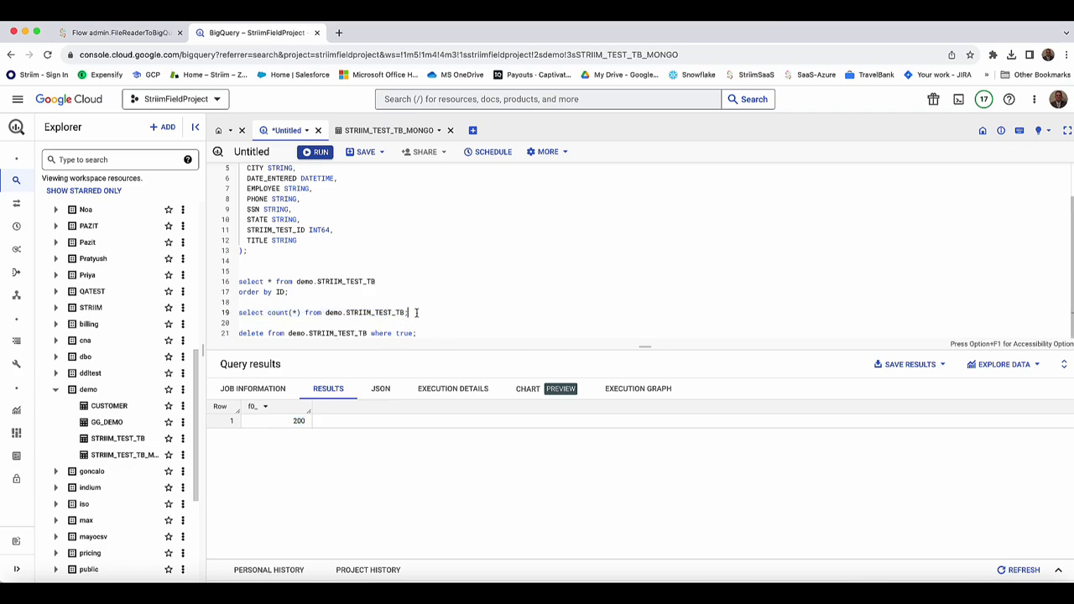
Insert blank lines below the count query in the SQL editor to separate it from the delete statement
left_click(416, 322)
key("Return")
key("Return")
key("Return")
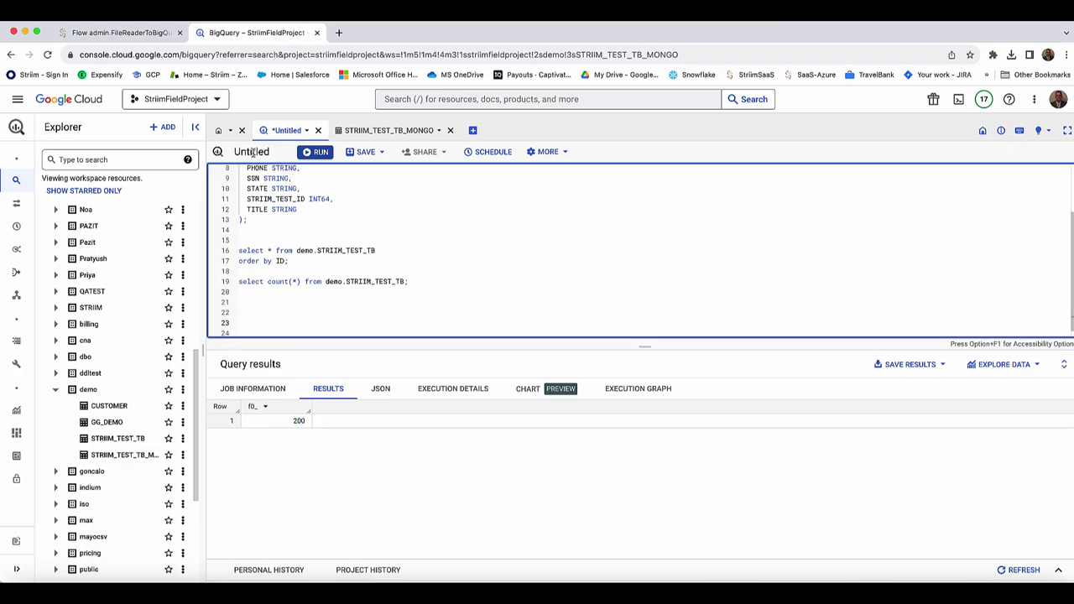
Switch back to Striim, preview the OUT_FileToBQ_SRC stream's data and compare the app's total input and output
left_click(123, 34)
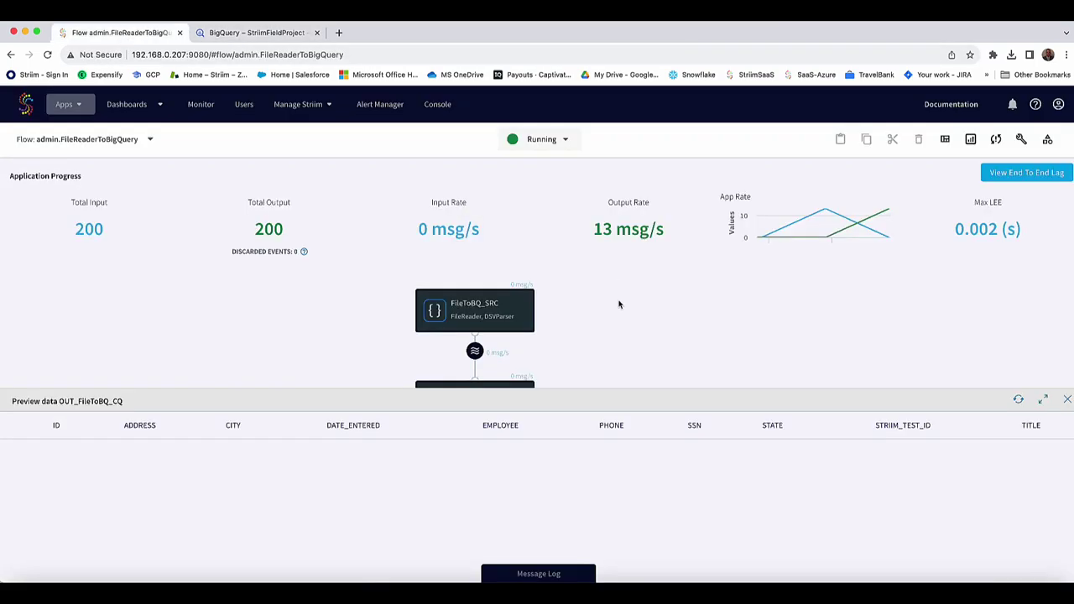
left_click(474, 351)
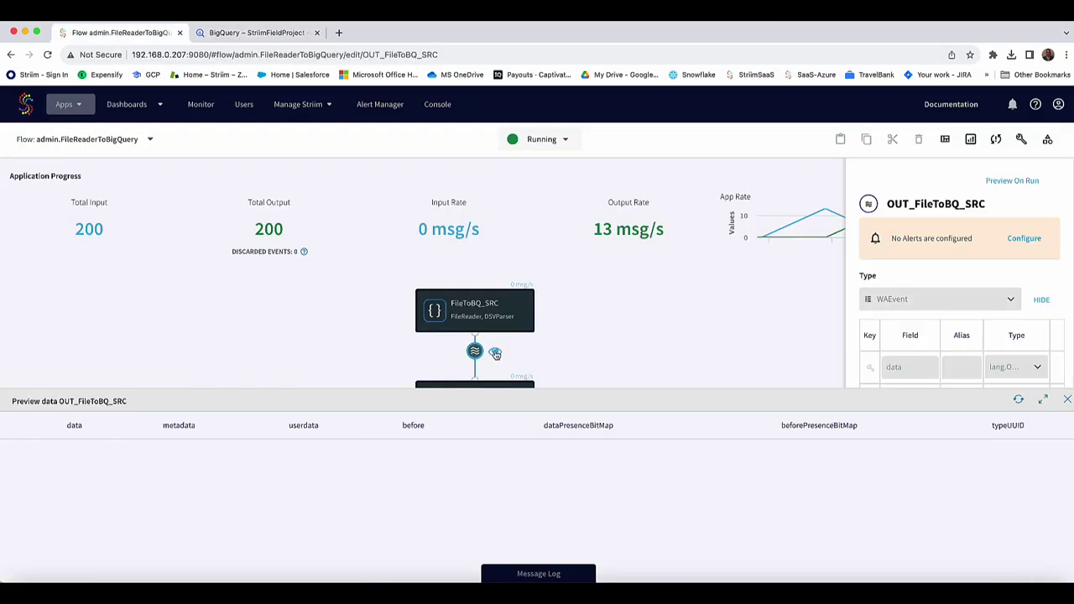
left_click(496, 353)
left_click(373, 244)
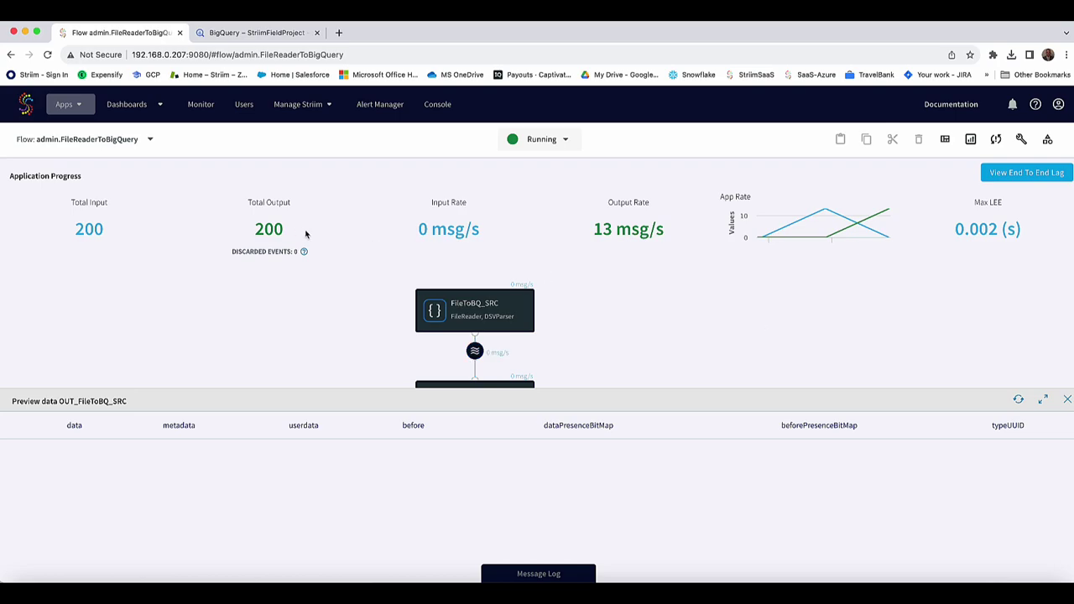
left_click_drag(306, 234, 67, 229)
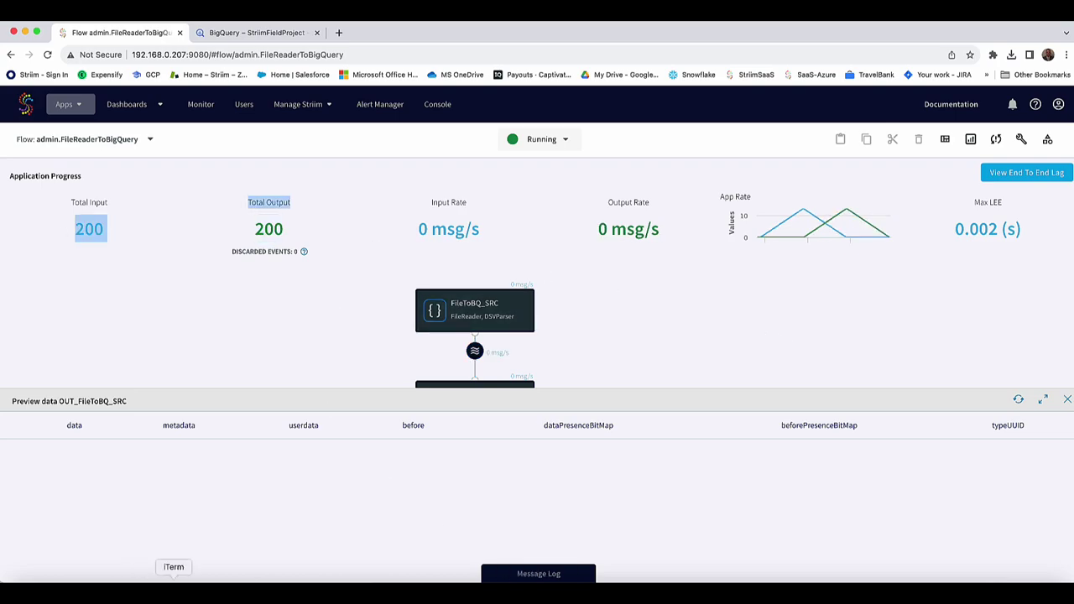
In the iTerm terminal, change to the HOLD_CSV directory, list its contents and copy all .csv files to the parent directory
left_click(174, 577)
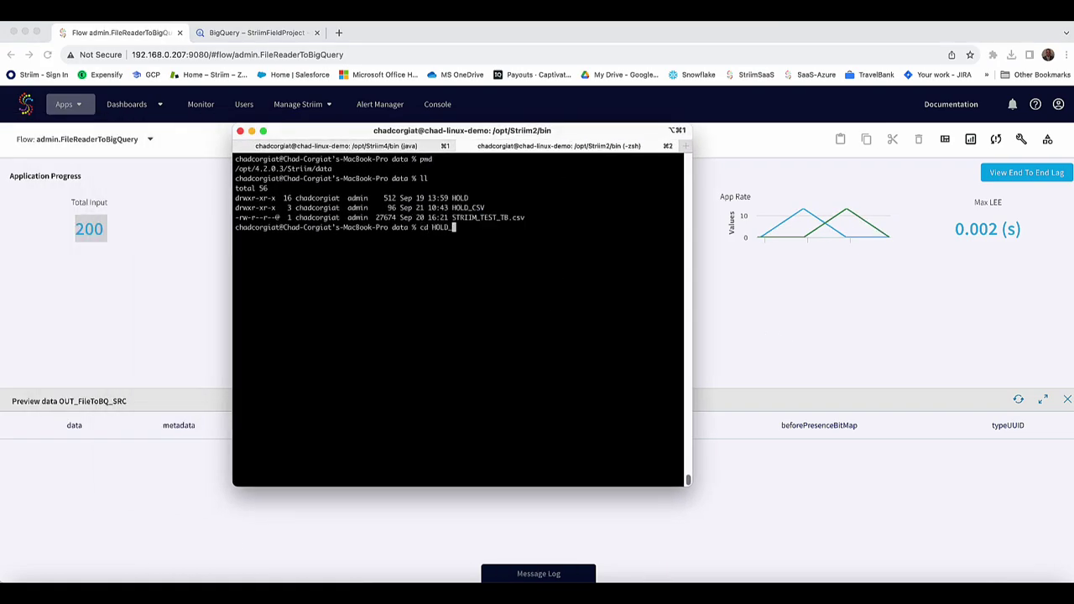
type("CSV")
key("Return")
type("ll")
key("Return")
type("cp *.csv ..")
key("Return")
Put the terminal away and examine the incoming records in the OUT_FileToBQ_SRC preview in Striim
key("super+m")
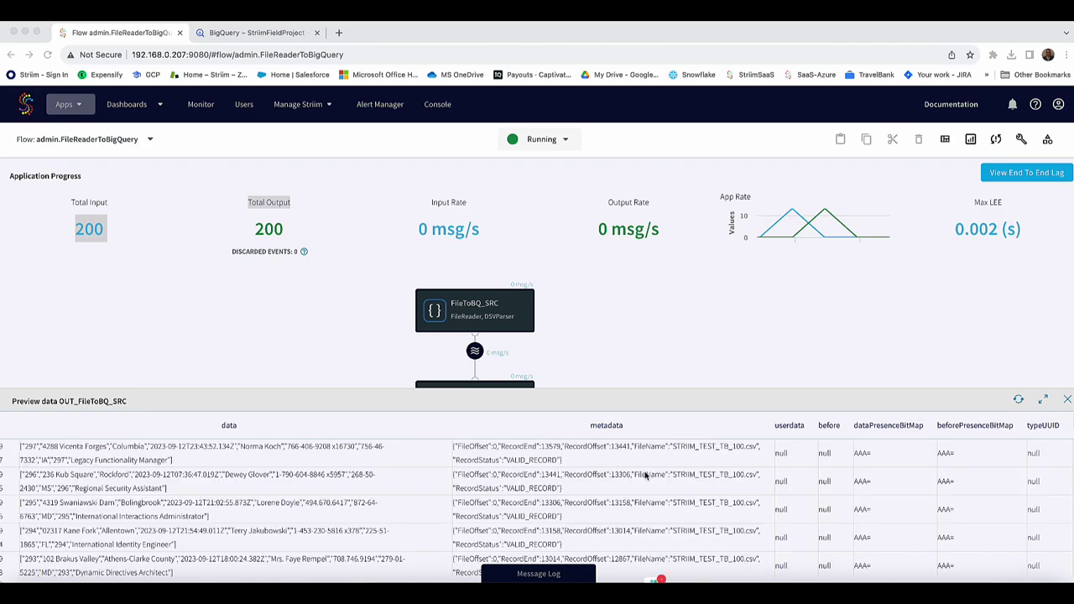
left_click(562, 459)
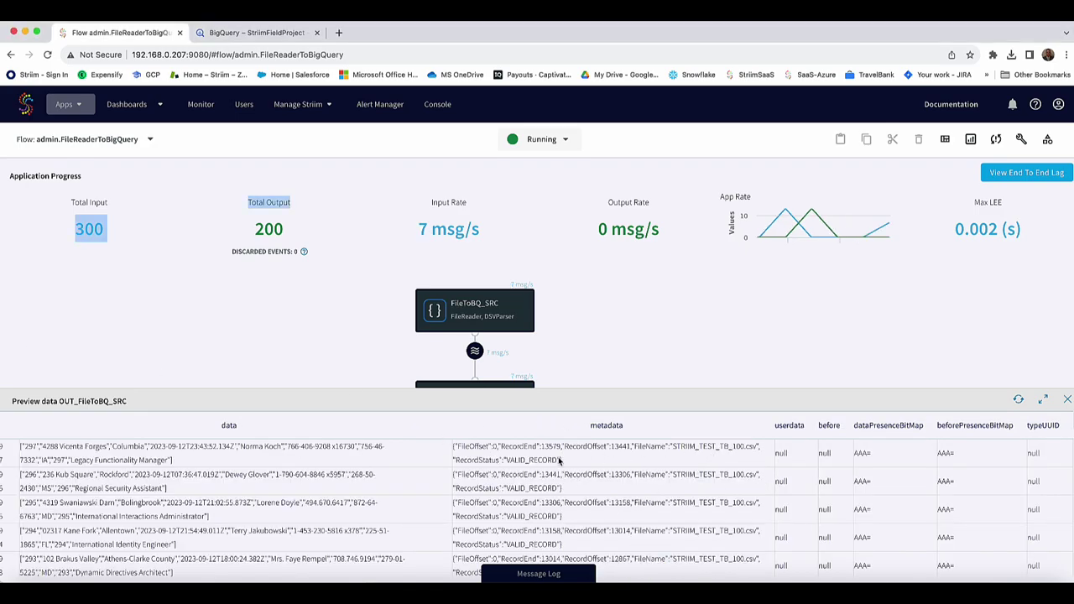
left_click(147, 191)
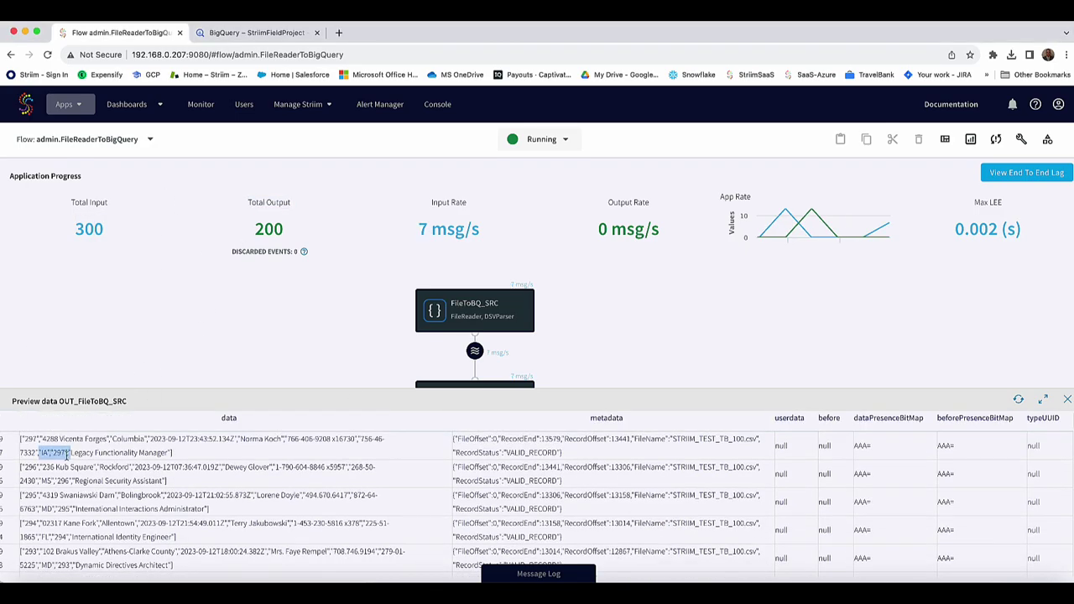
In BigQuery, change the select query's sorting to order by ID desc, run it and look through the returned rows
left_click(284, 31)
left_click(285, 261)
type("desc;")
left_click_drag(309, 261, 238, 250)
left_click(315, 152)
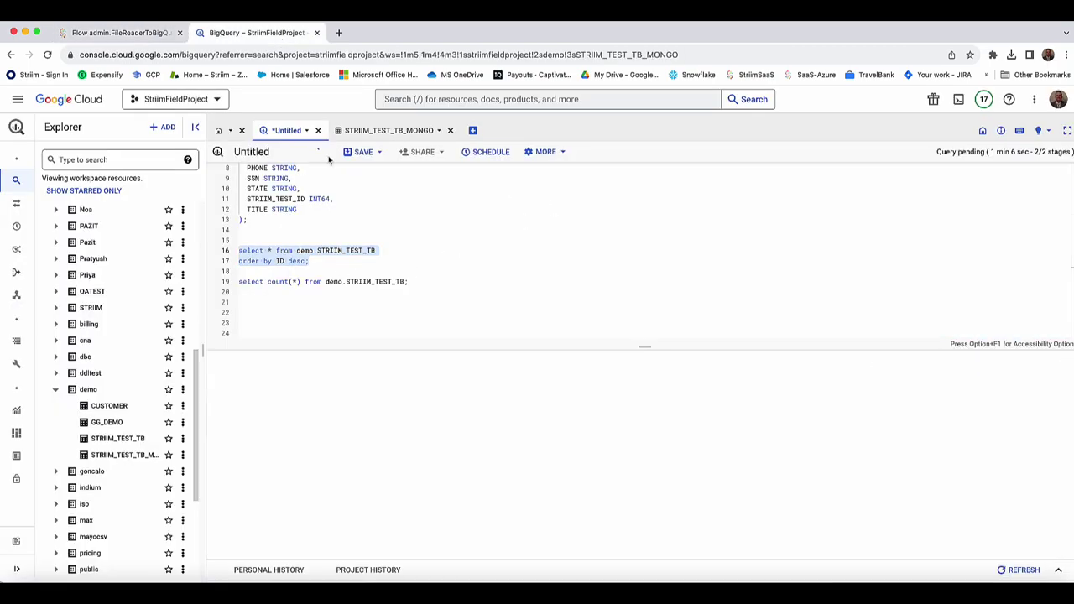
scroll(695, 453, "down", 3)
scroll(638, 470, "right", 5)
scroll(588, 470, "left", 5)
Rerun the select count(*) query on demo.STRIIM_TEST_TB to check the updated row count
left_click_drag(451, 285, 238, 281)
key("super+Return")
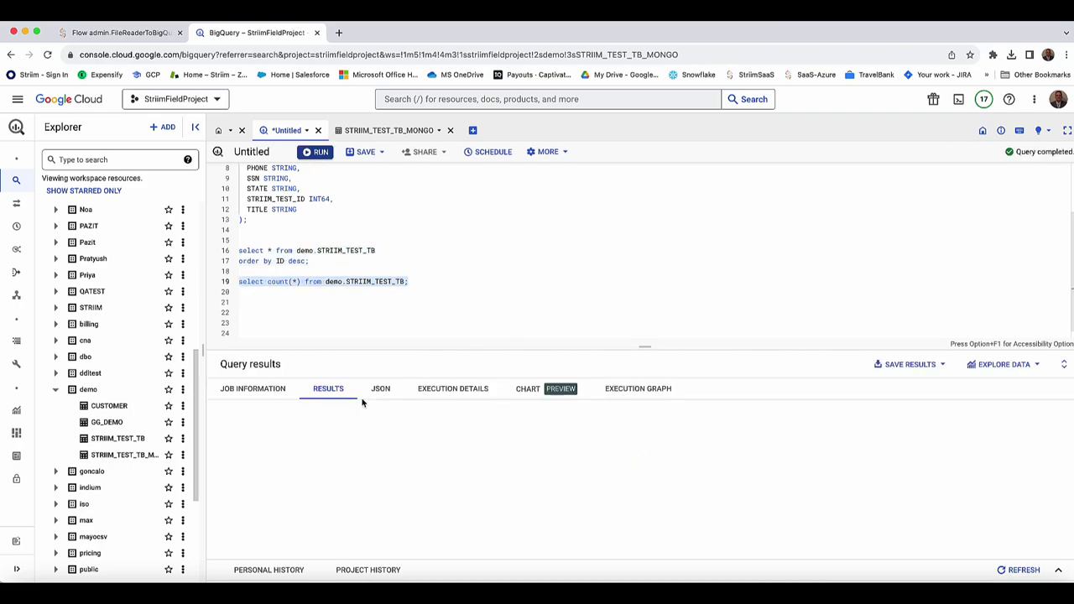
Return to Striim and close the OUT_FileToBQ_SRC data preview
left_click(118, 32)
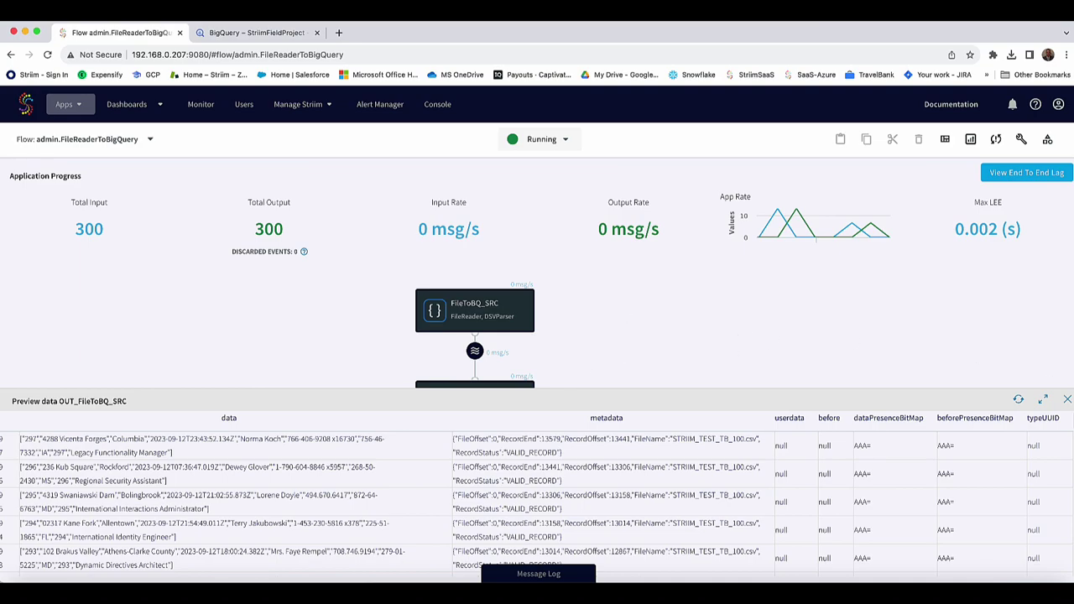
left_click(1065, 401)
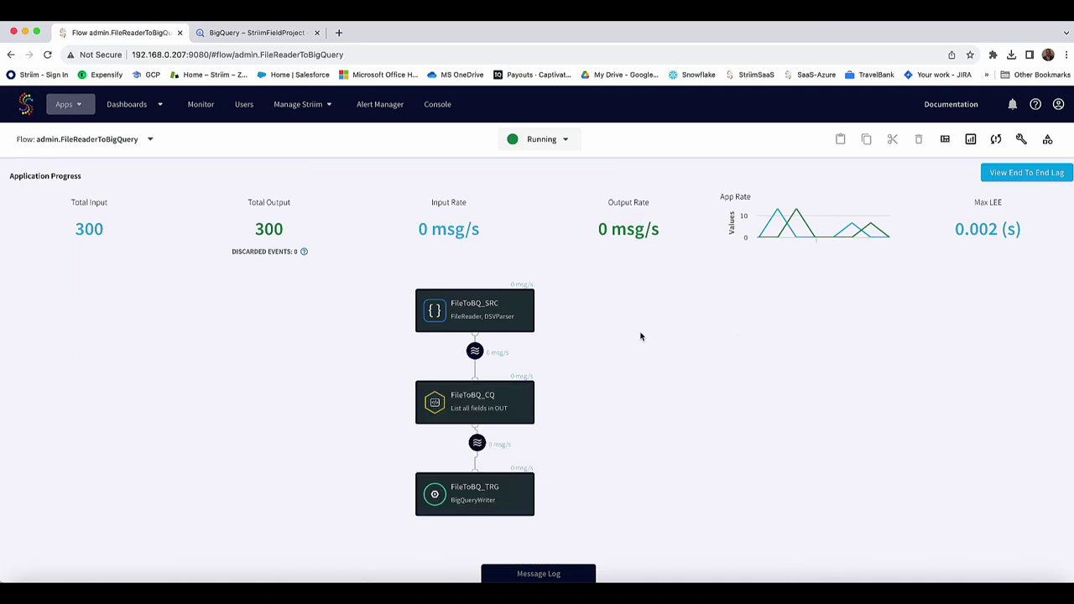
View Striim's monitoring overview with the server metrics, and reopen the FileReaderToBigQuery app
left_click(203, 108)
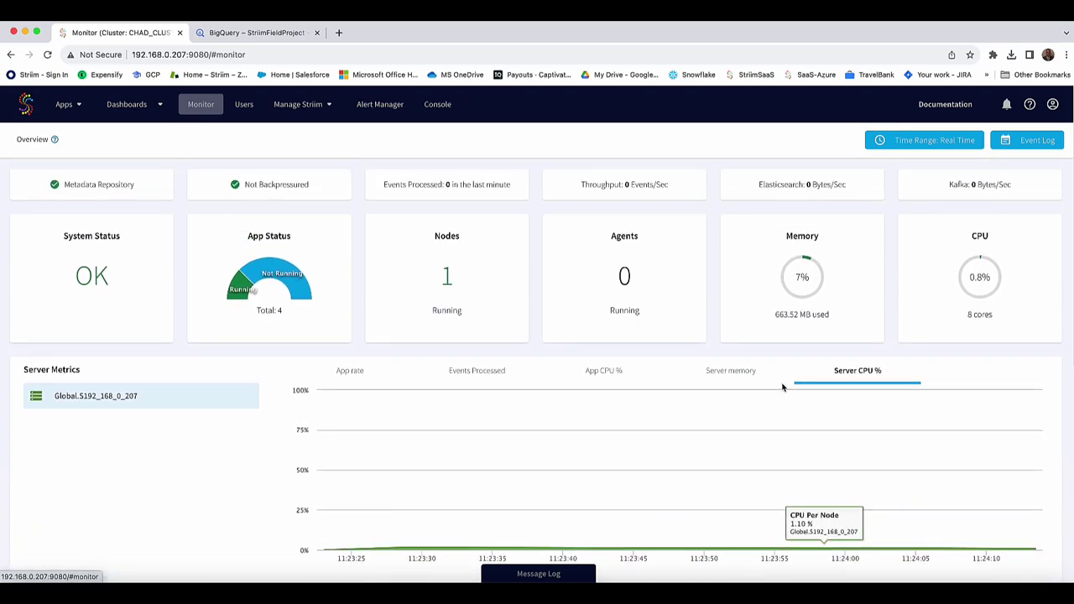
left_click(77, 112)
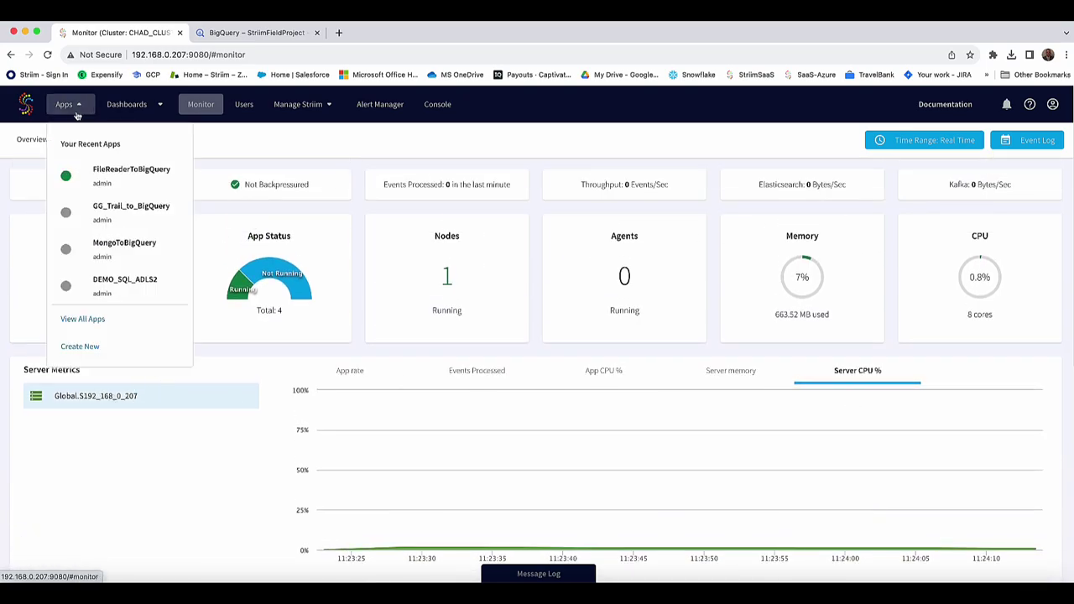
left_click(74, 174)
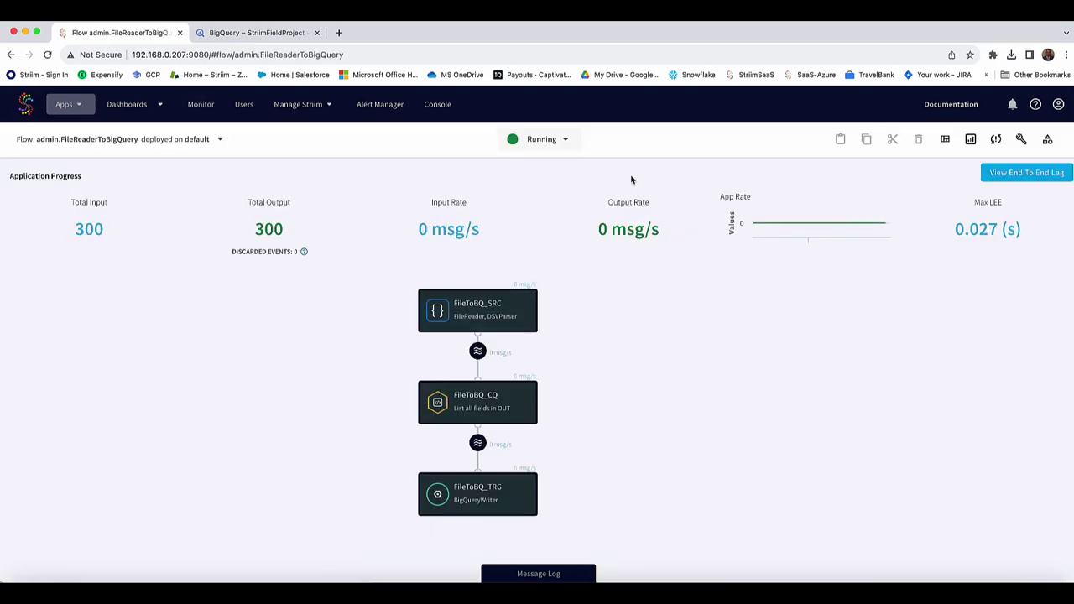